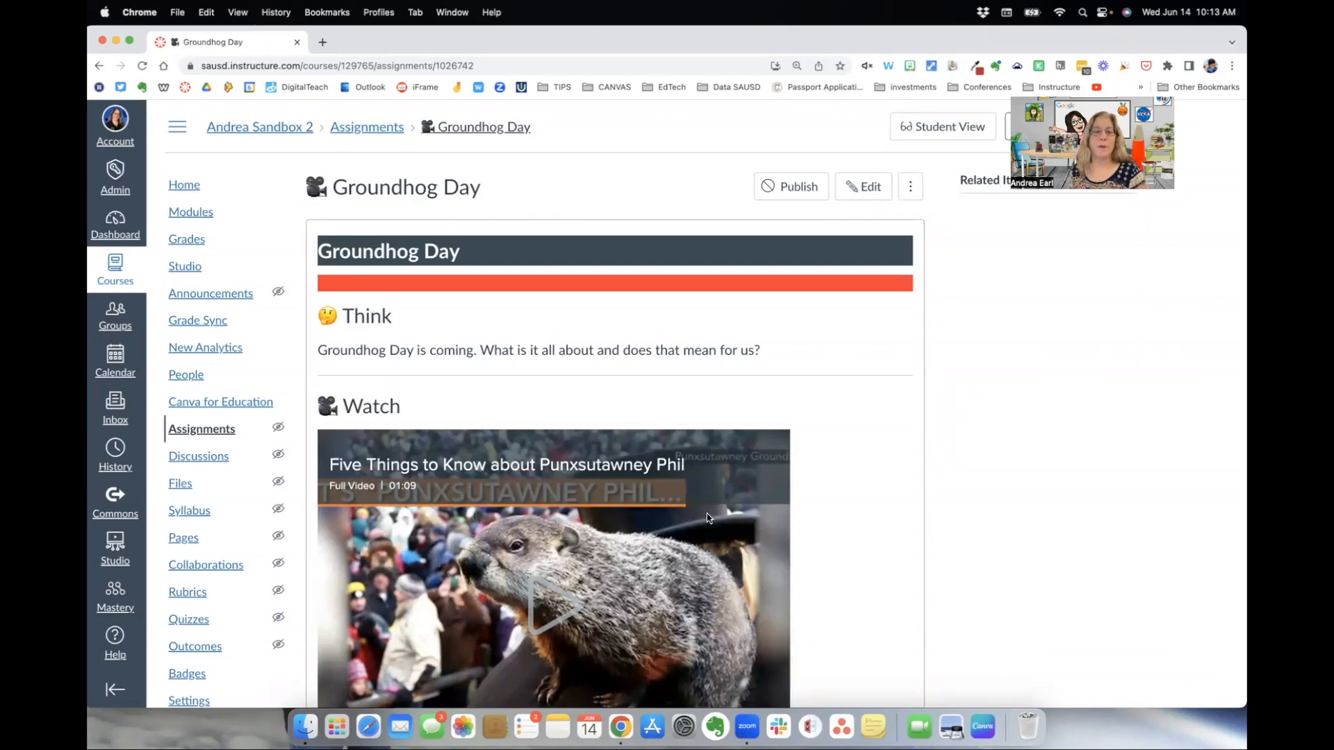
Add a new rubric to the Groundhog Day assignment and title it "Watch & Respond"
left_click(839, 182)
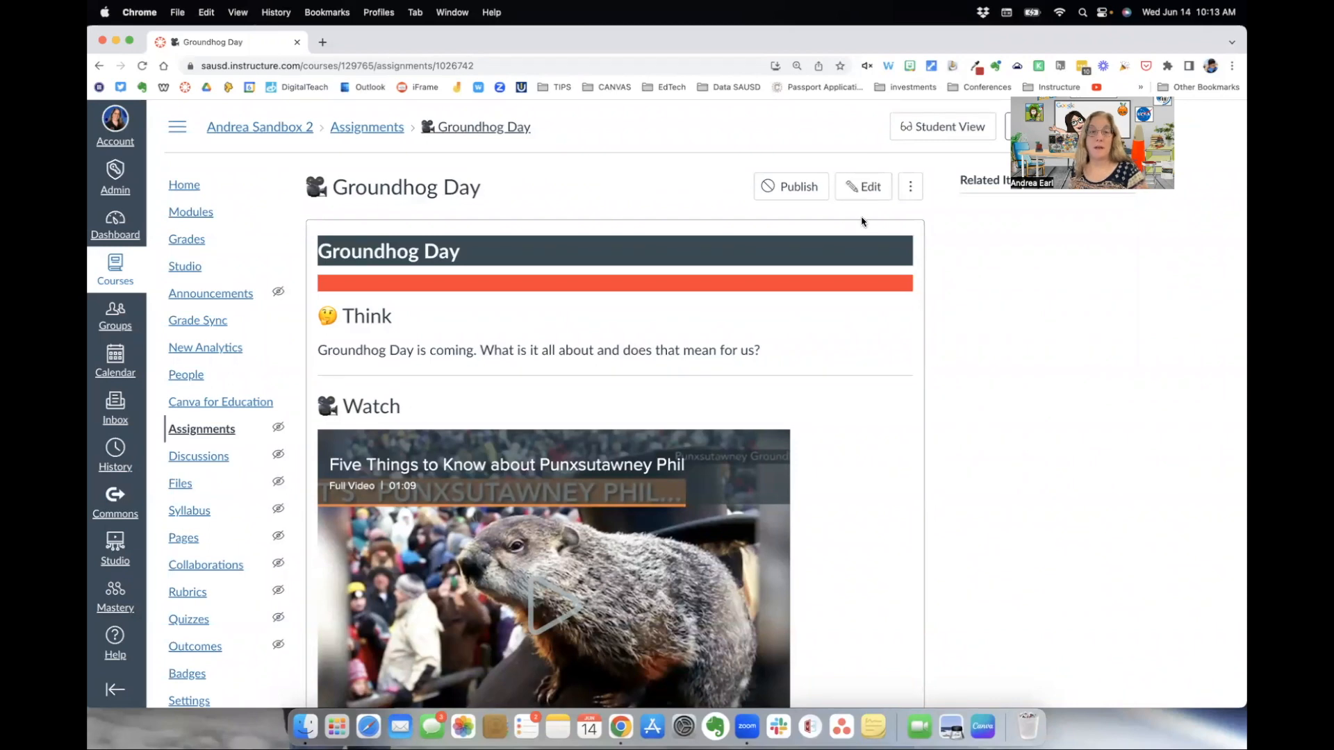
scroll(781, 328, "down", 6)
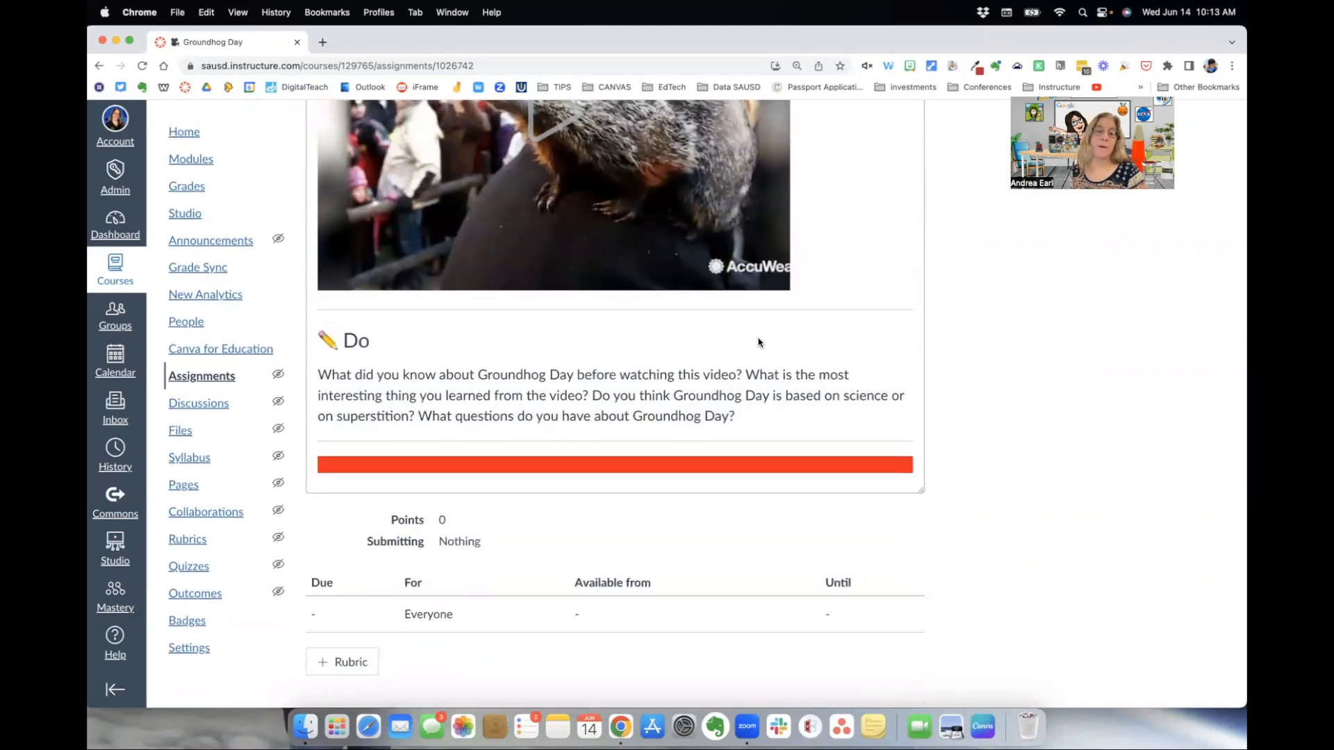
left_click(338, 662)
scroll(534, 536, "down", 5)
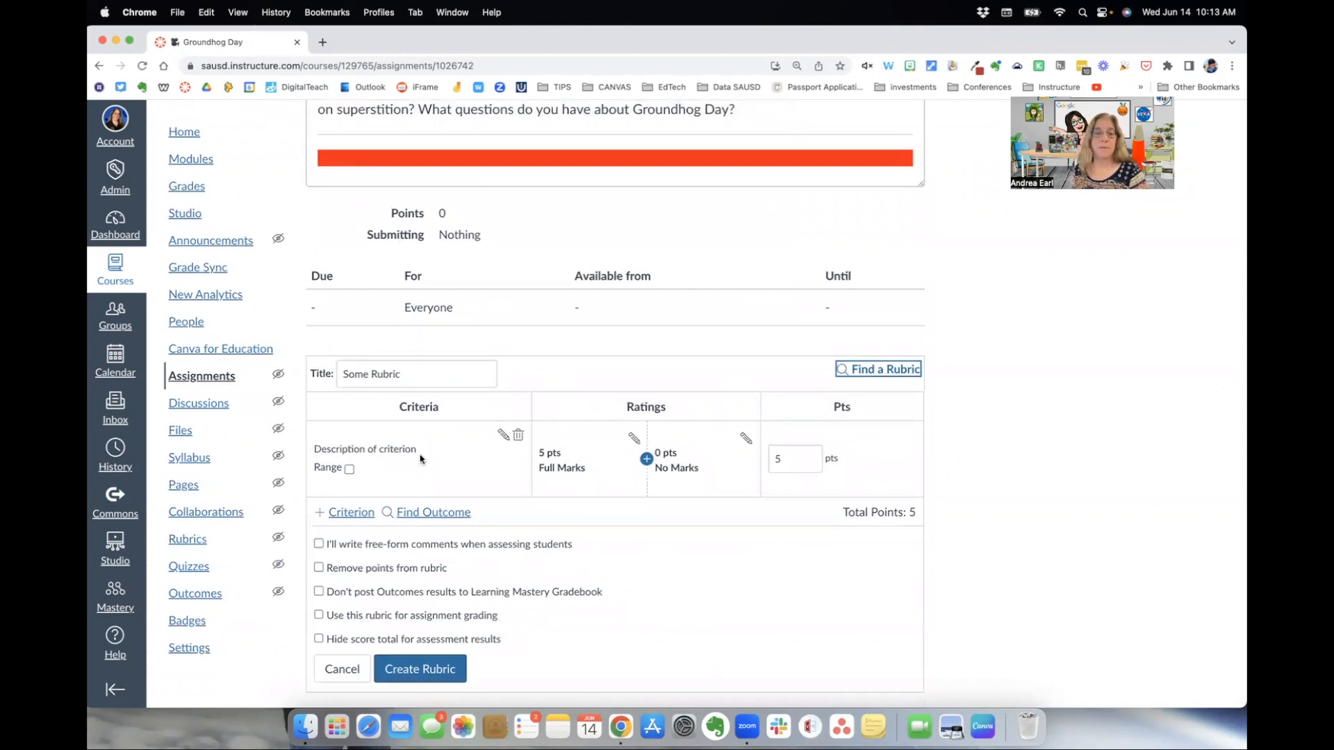
left_click_drag(412, 377, 341, 377)
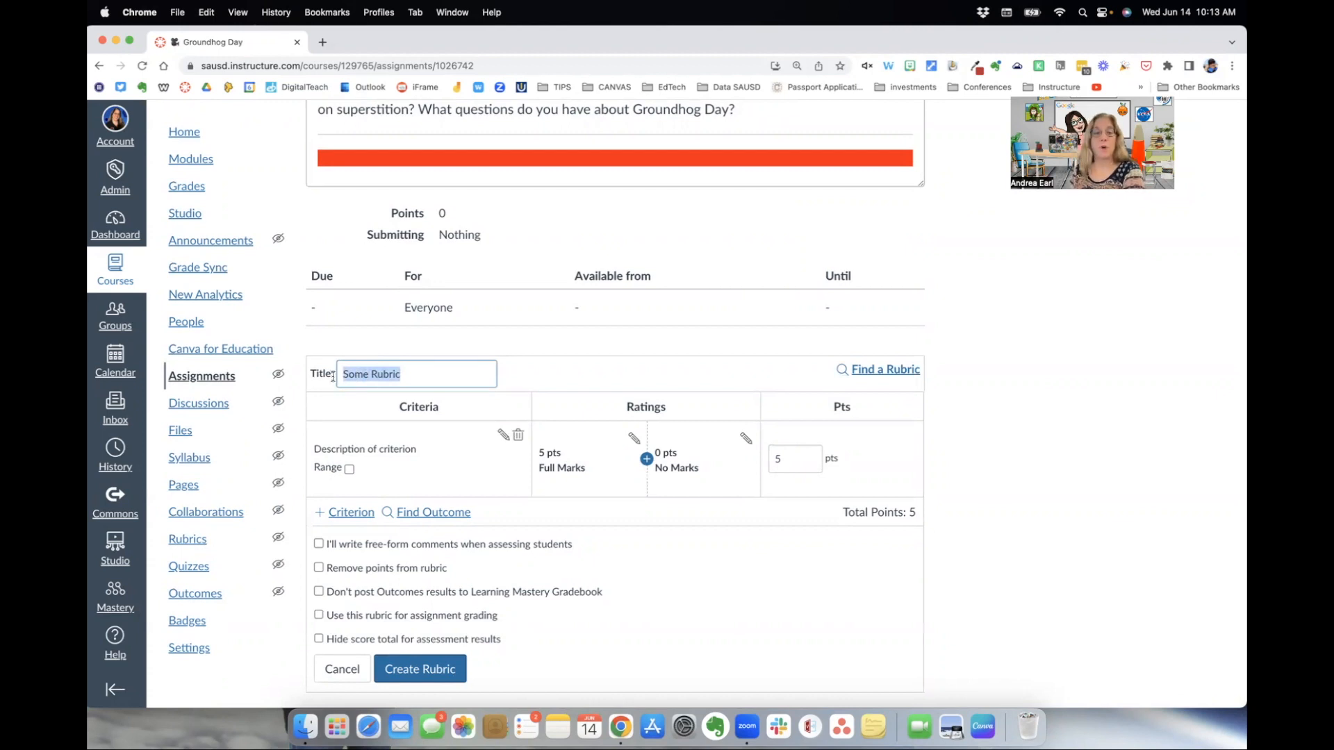
type("Wat")
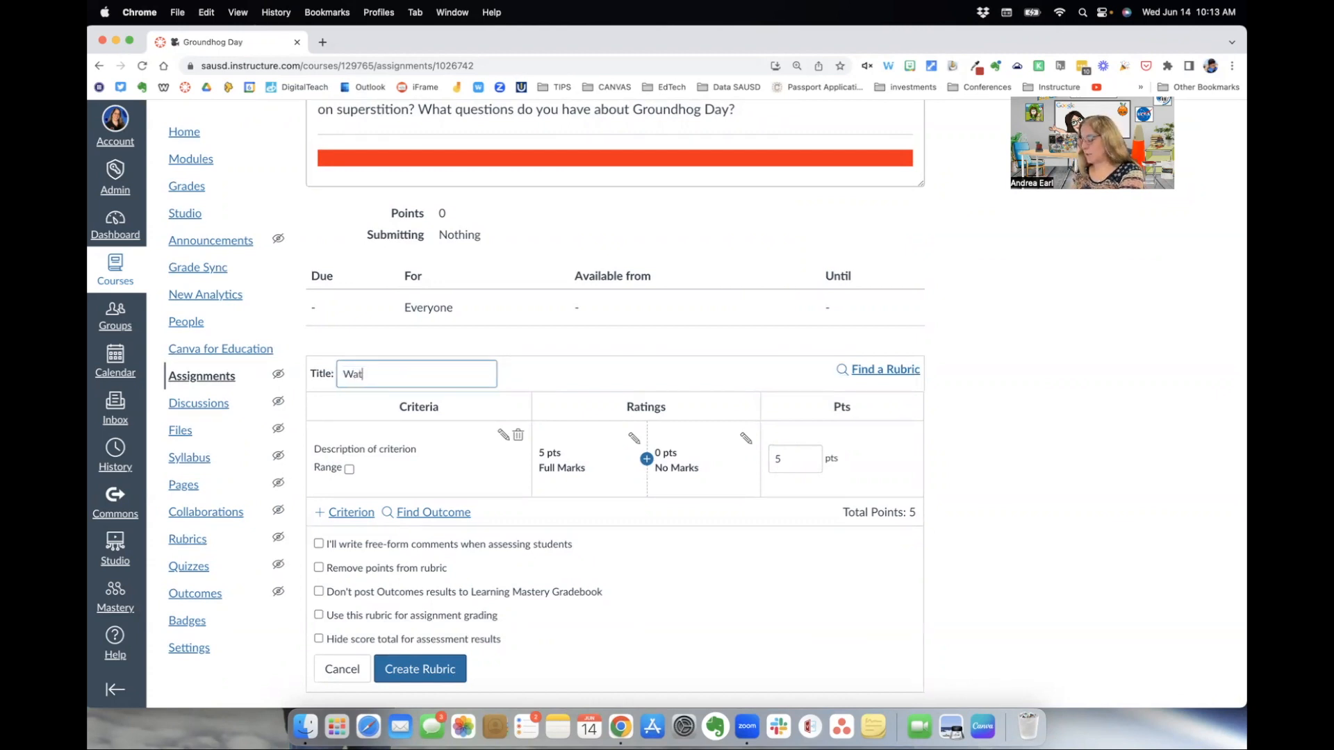
type("ch & Respond")
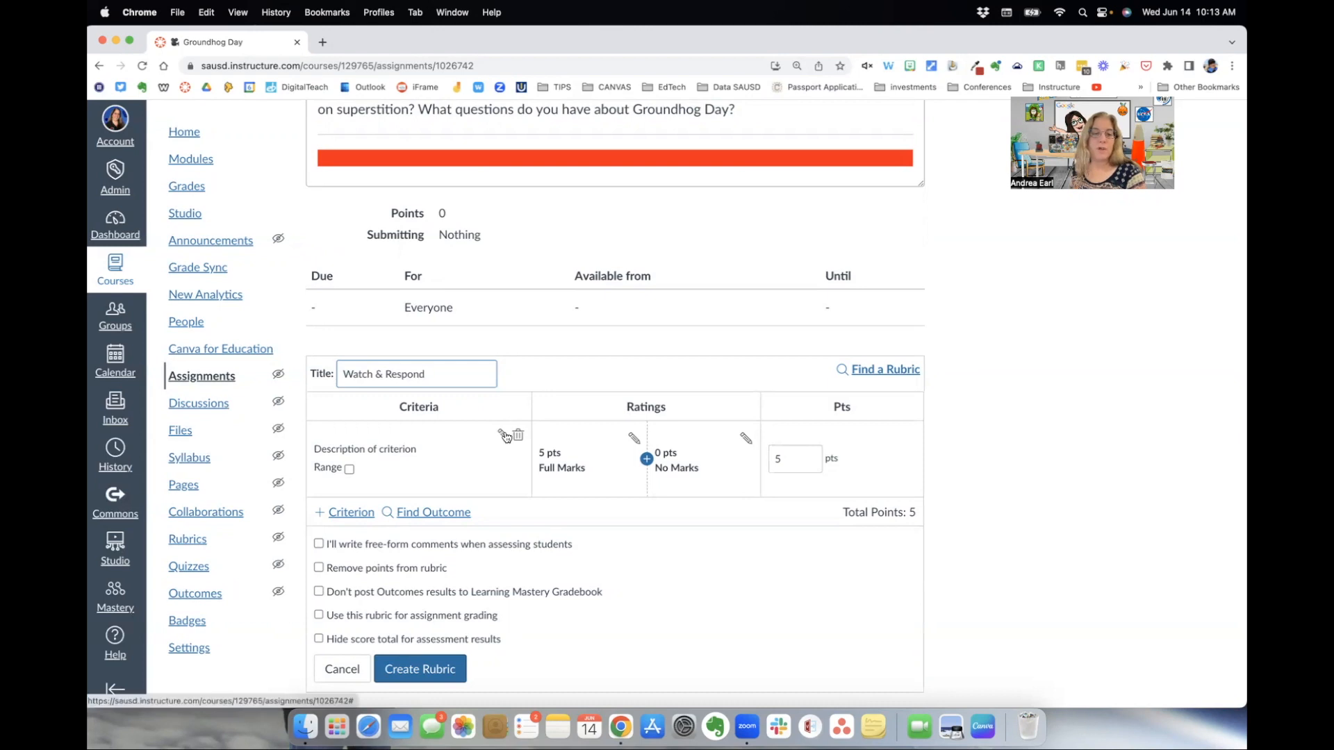
Set the rubric criterion's description to "Responded to the Prompt"
left_click(406, 449)
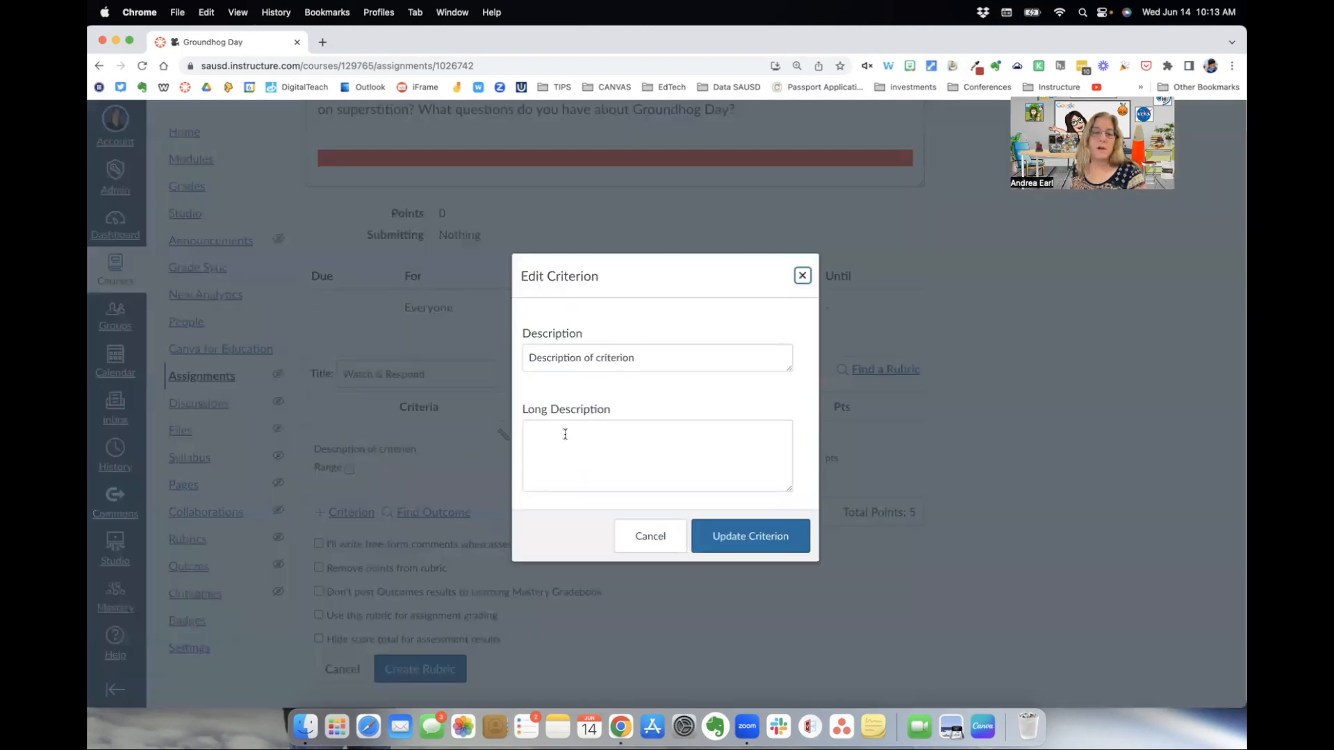
left_click_drag(635, 359, 521, 363)
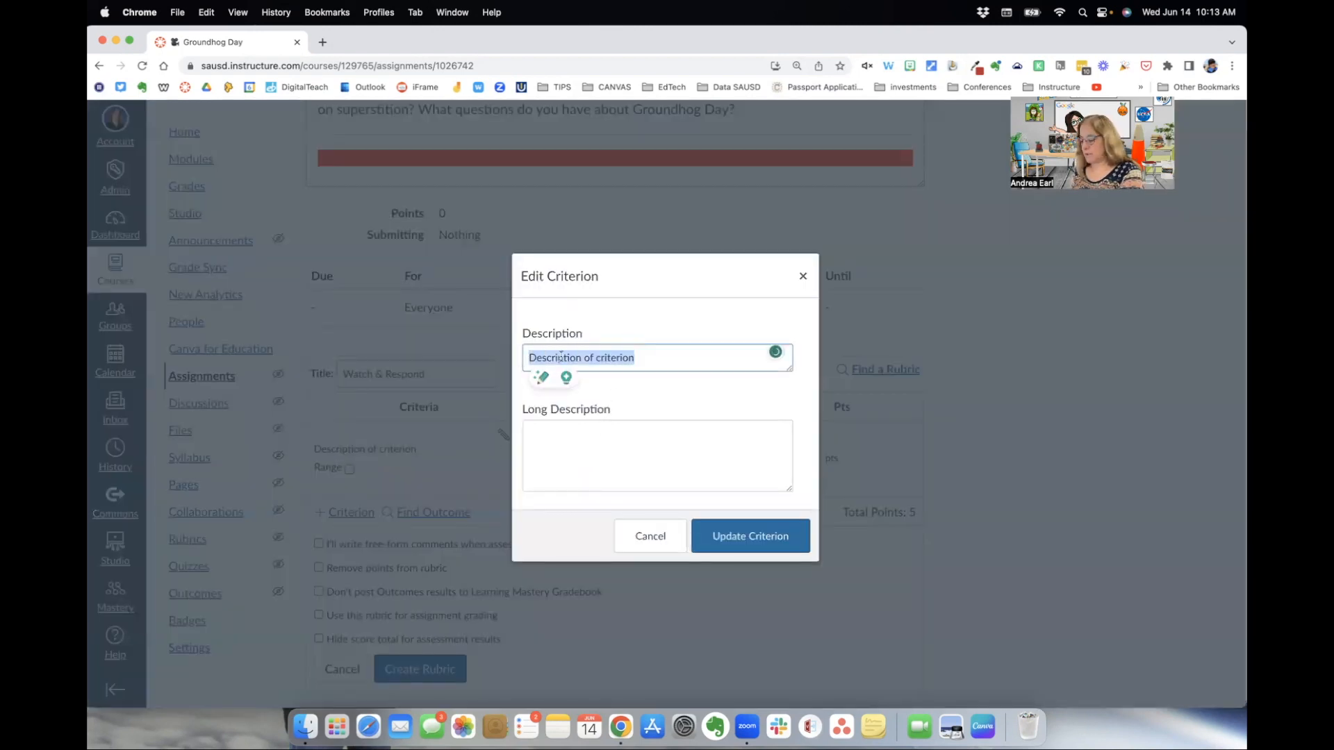
type("Responded to the Prompt")
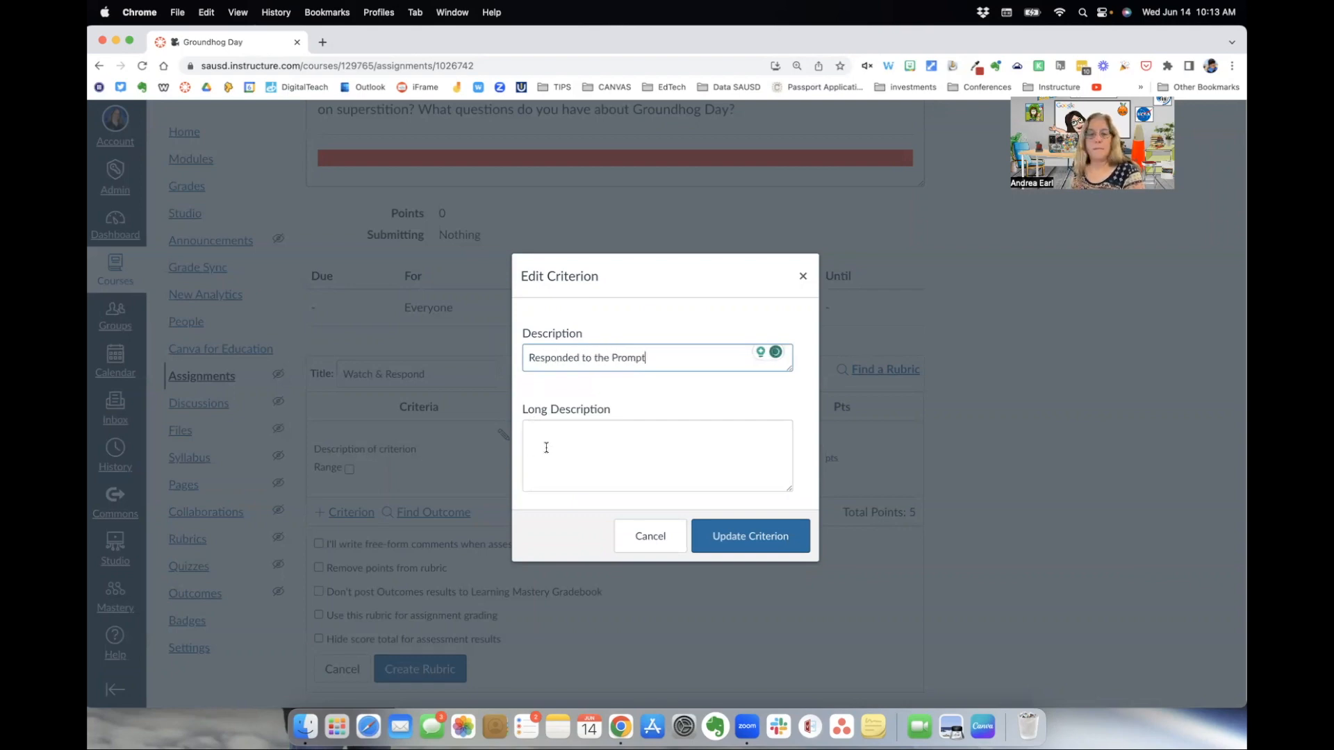
left_click(736, 540)
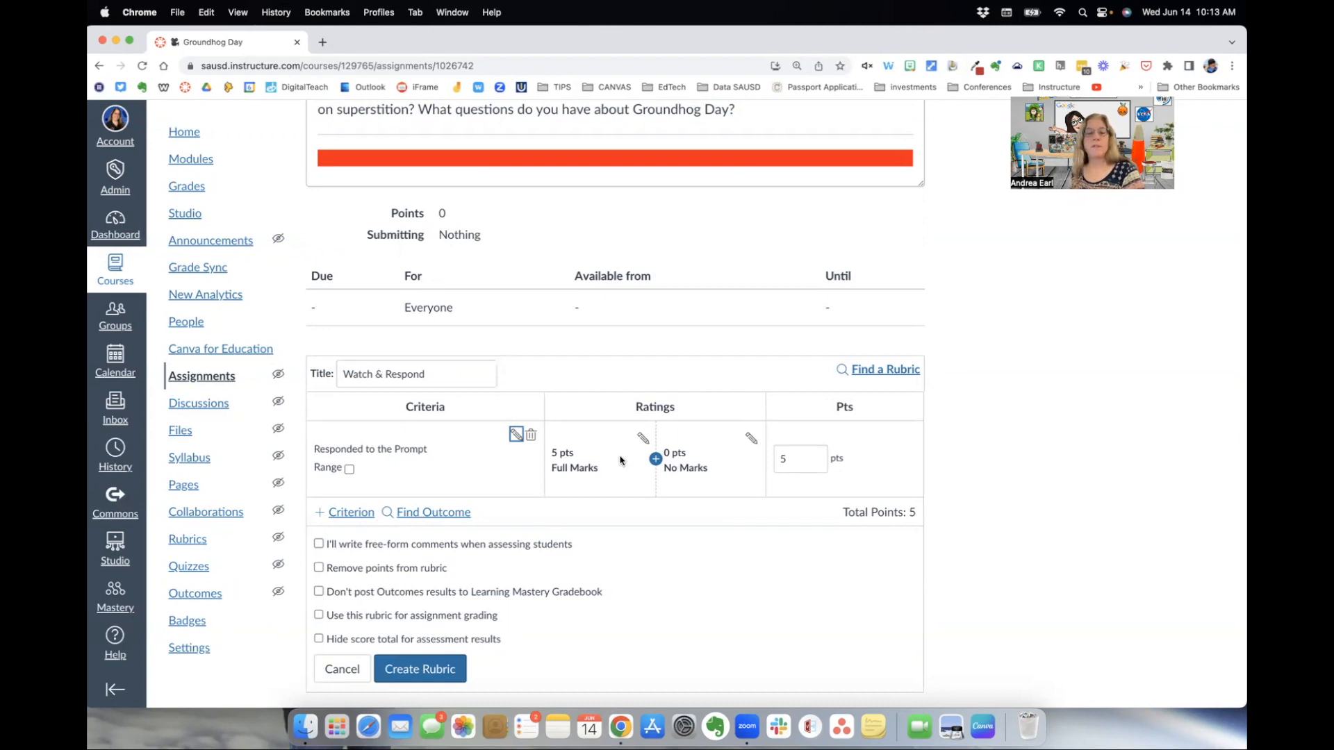
Set the criterion's points to 2 and retitle its full-marks rating "Responded to the prompt in detail"
double_click(775, 459)
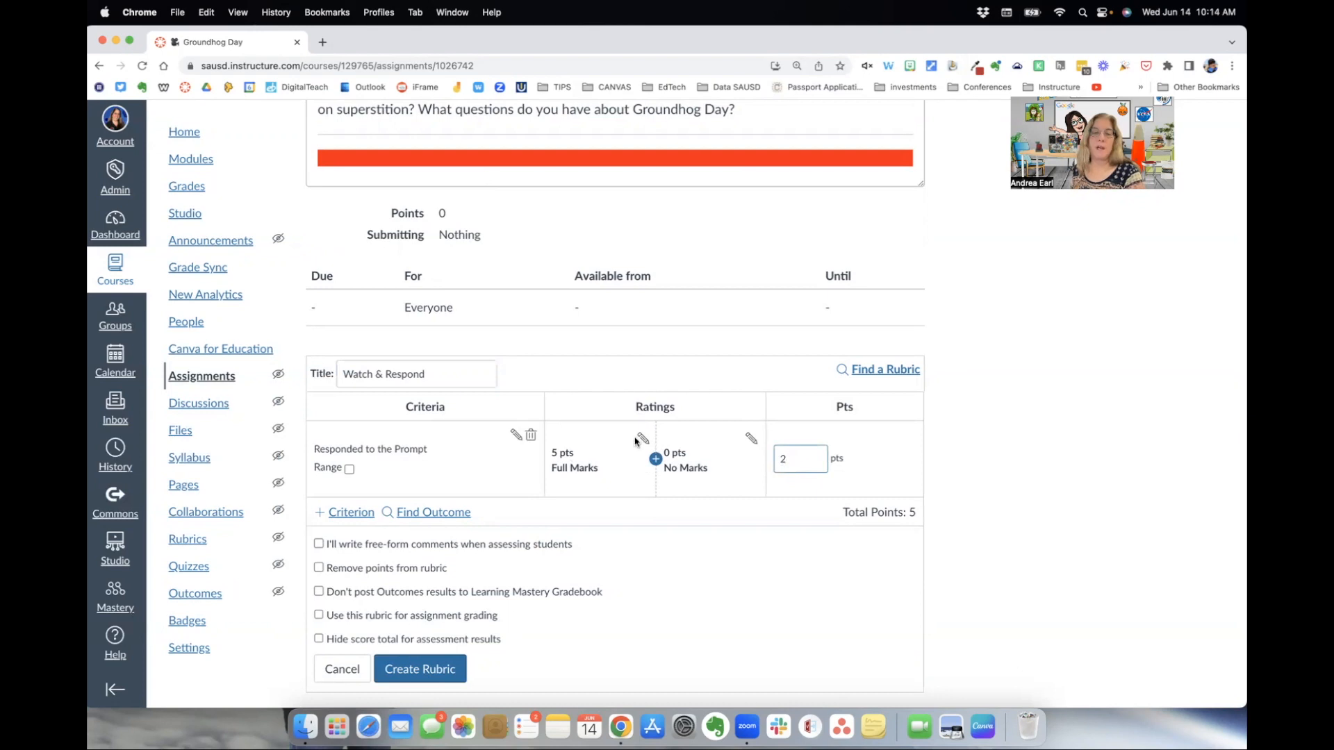
left_click(588, 454)
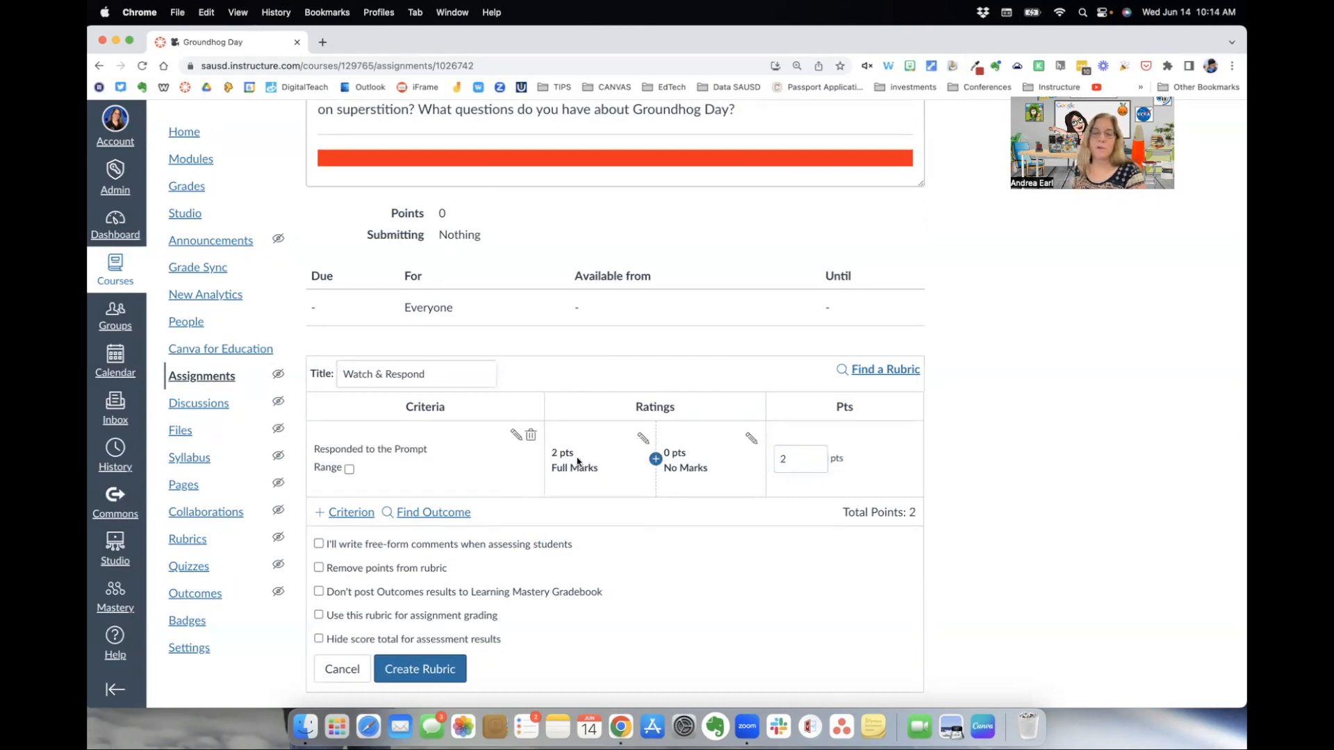
left_click(643, 439)
left_click_drag(593, 404, 532, 403)
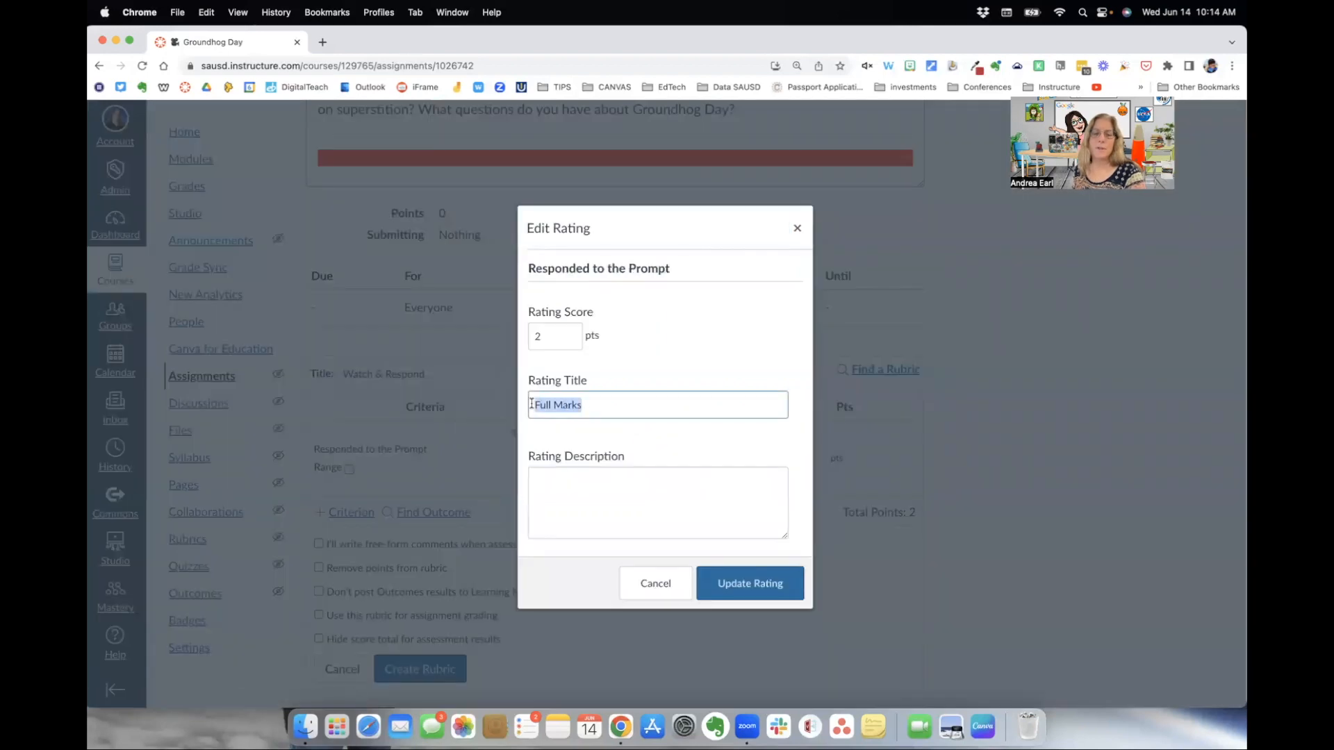
type("Responded to the prompt in detail")
left_click(730, 584)
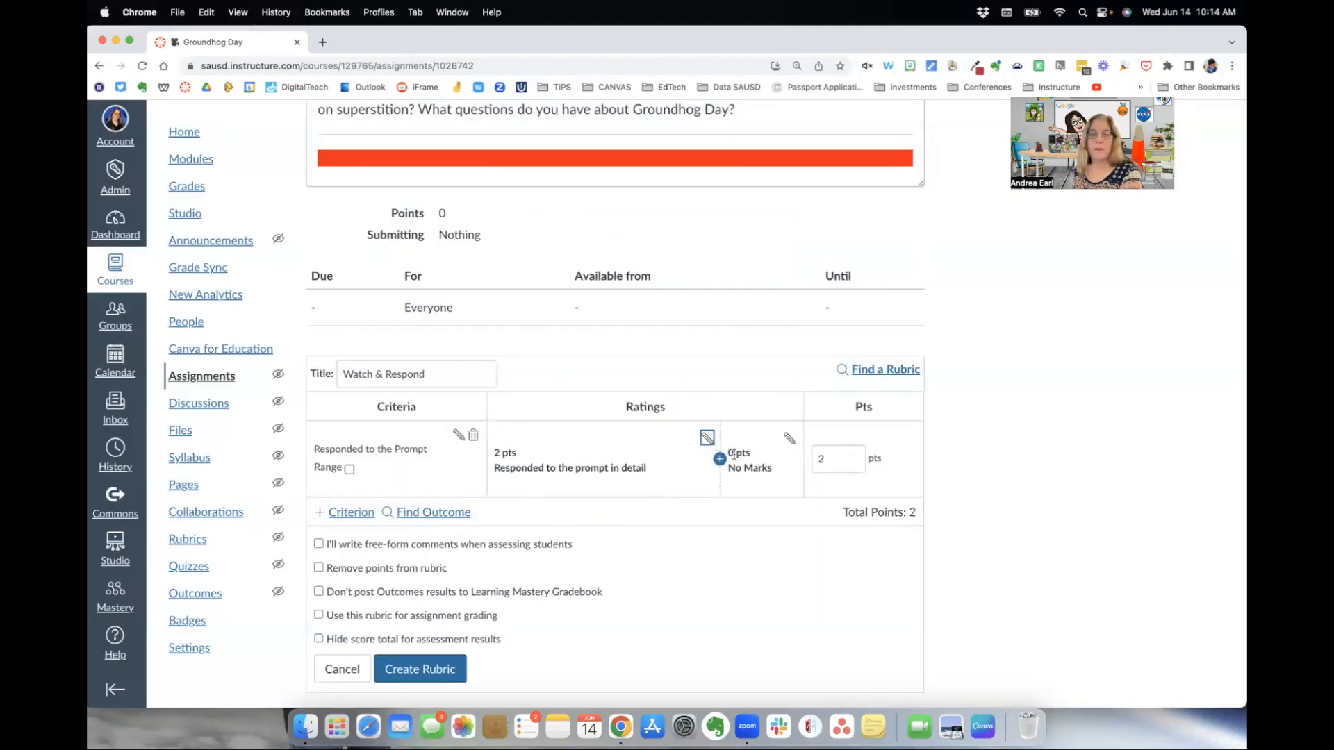
Add a 1-point middle rating titled "Some Detail" with the description "Responded to the prompt with some detail"
left_click(720, 459)
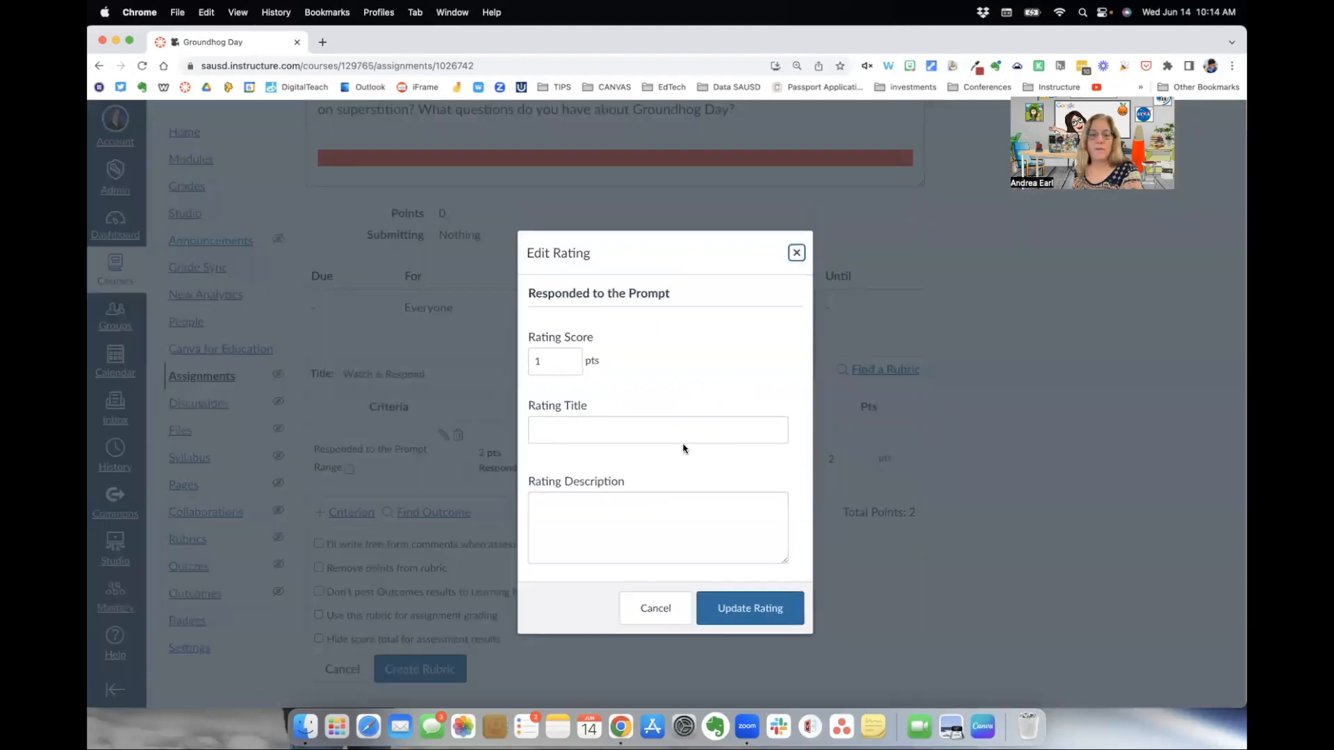
left_click(575, 430)
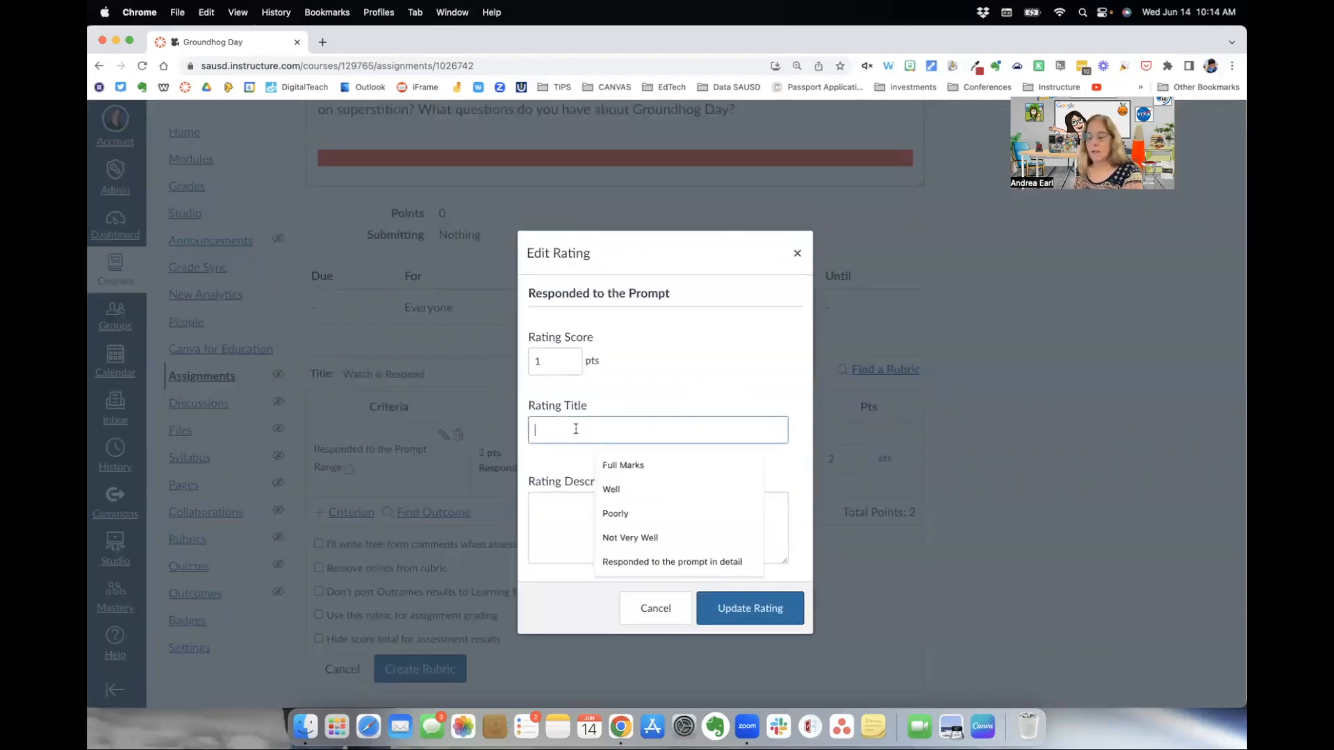
type("Some Det")
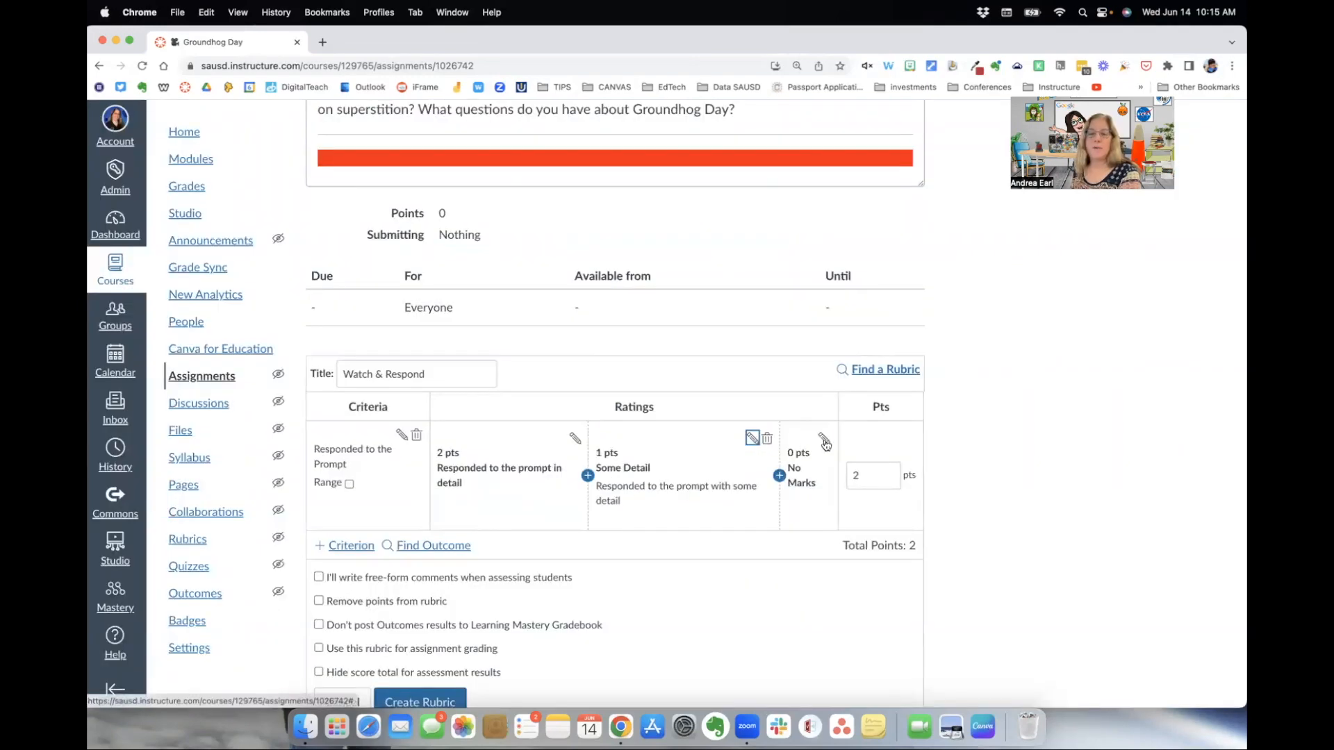
Retitle the criterion's 0-point rating "No details included"
left_click(823, 438)
type("No detail")
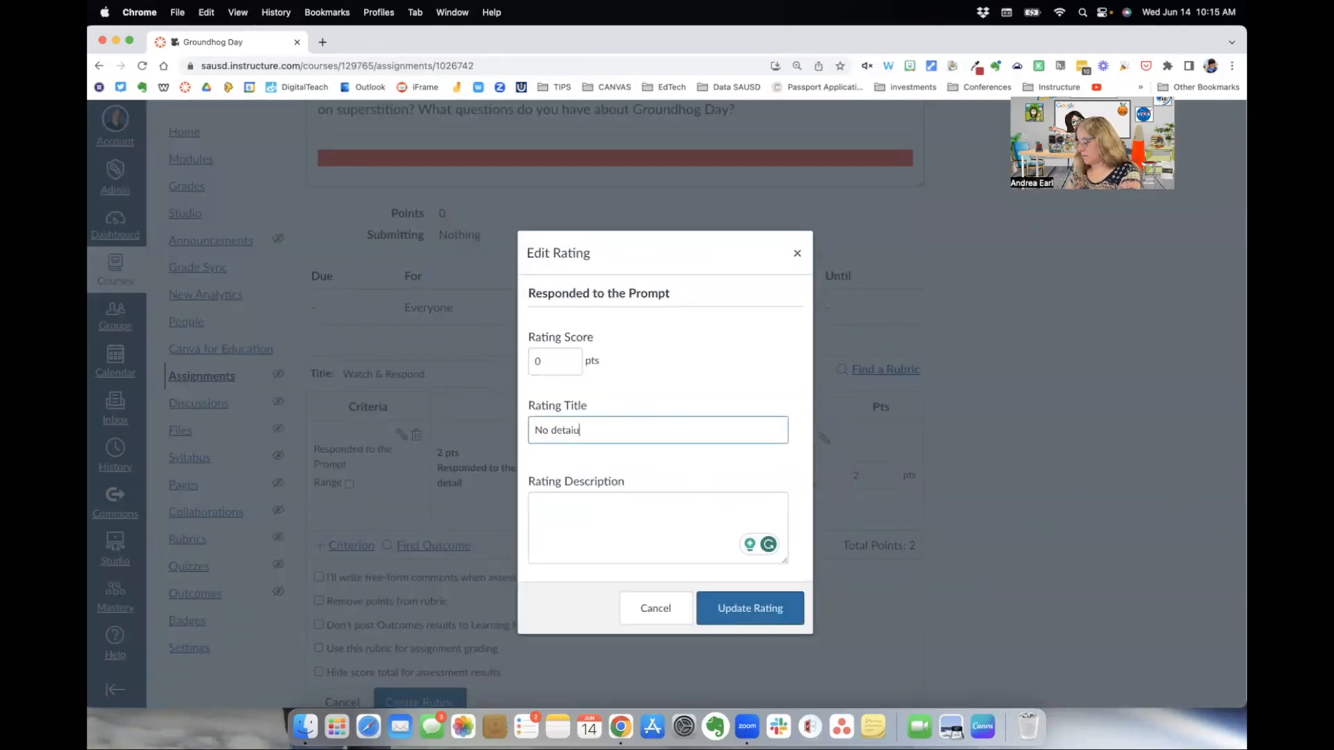
key("BackSpace")
type("ls included")
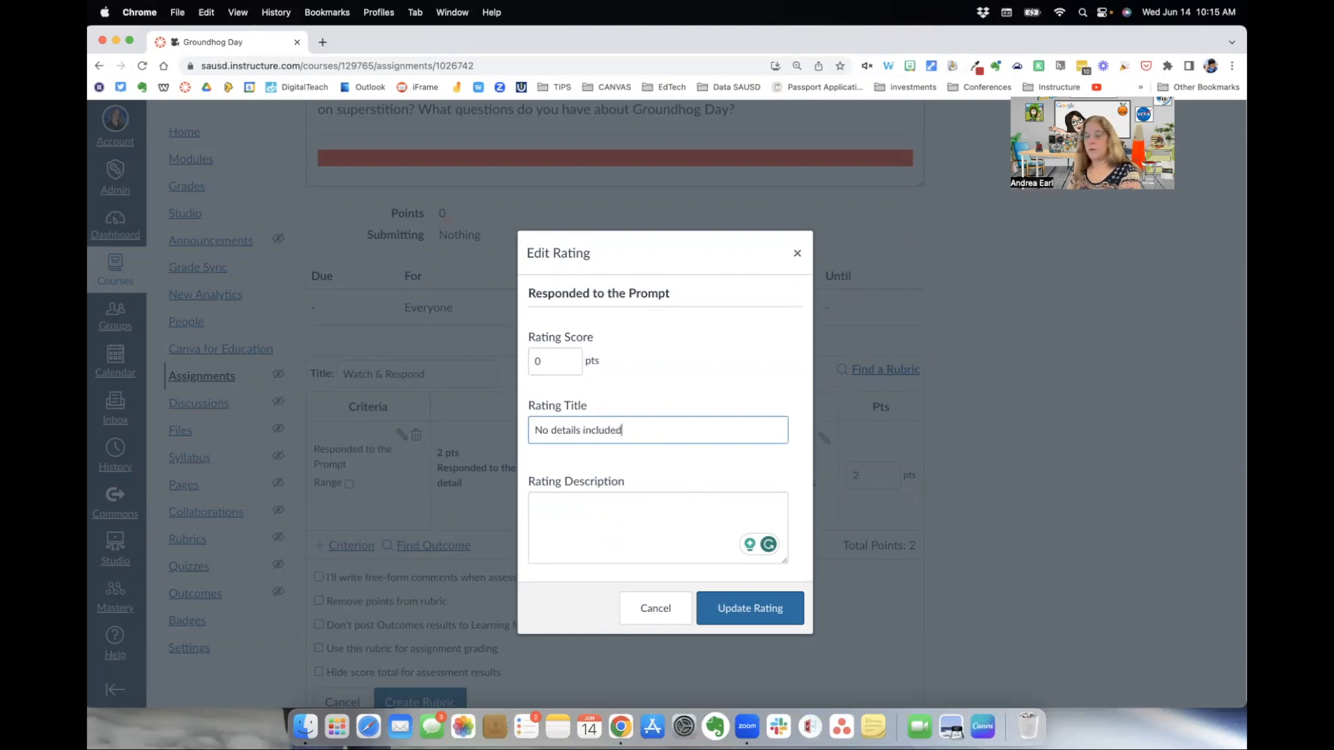
left_click(737, 608)
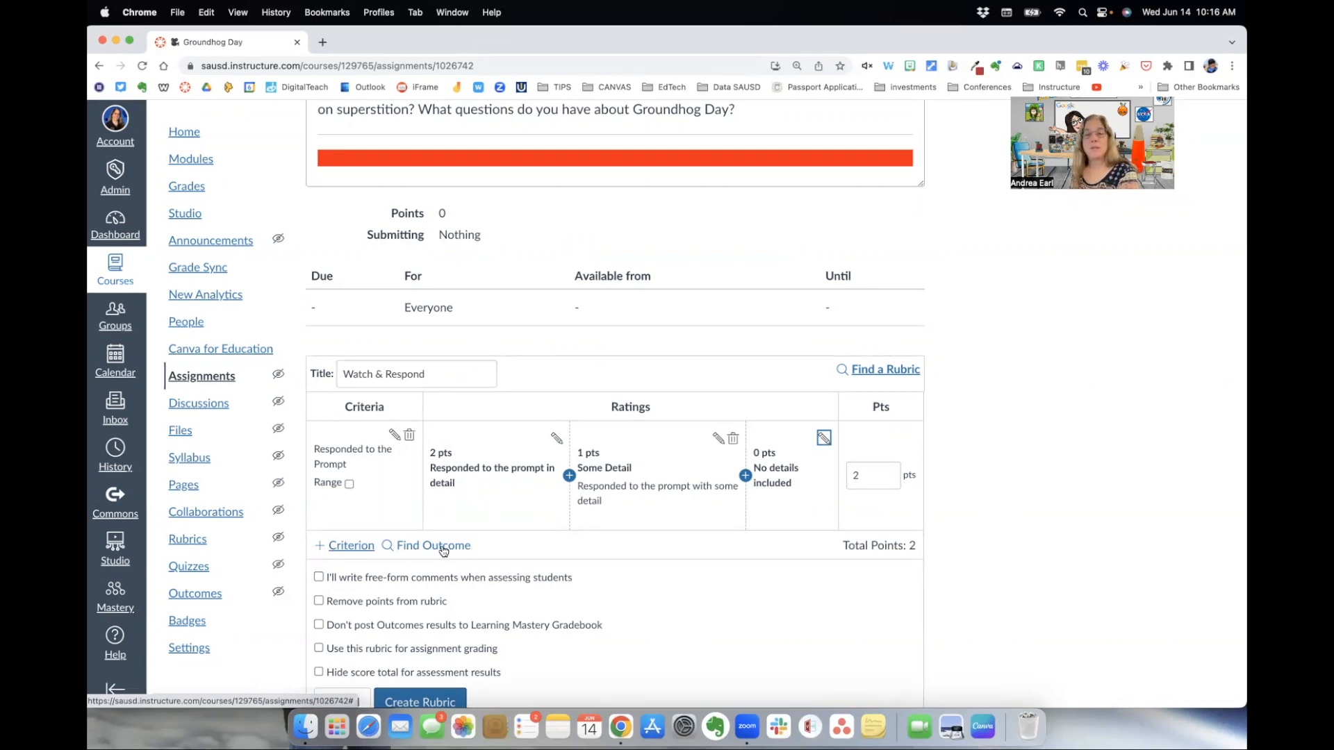
Enable the rubric for assignment grading, create it, and change the assignment's points to match the rubric
scroll(440, 541, "down", 1)
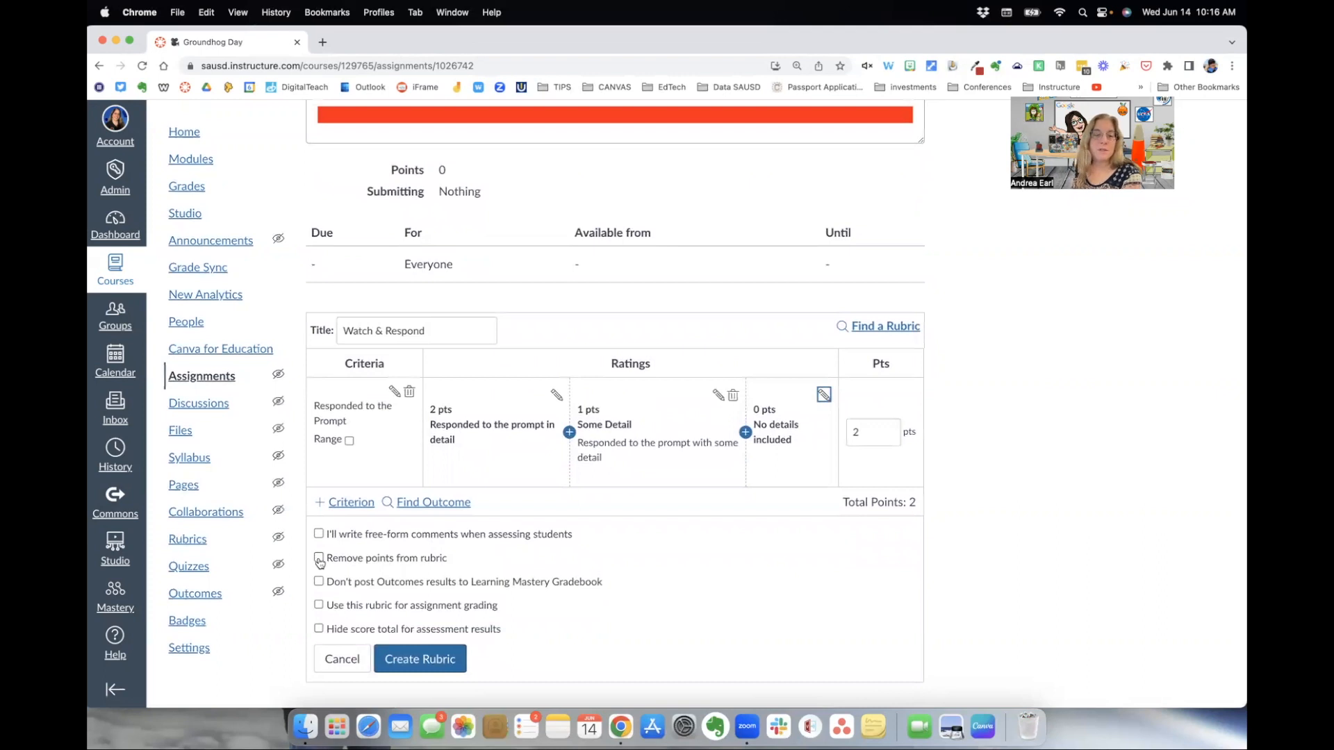
left_click(318, 605)
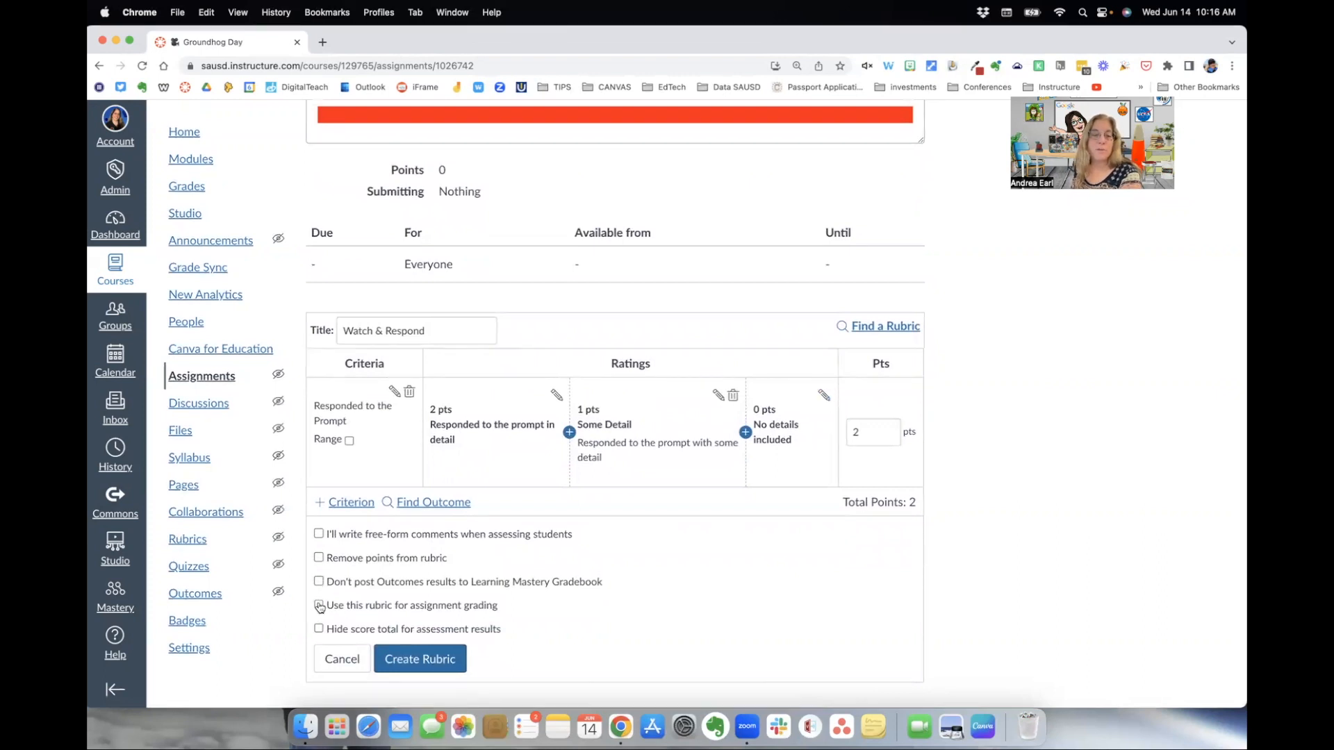
left_click(427, 660)
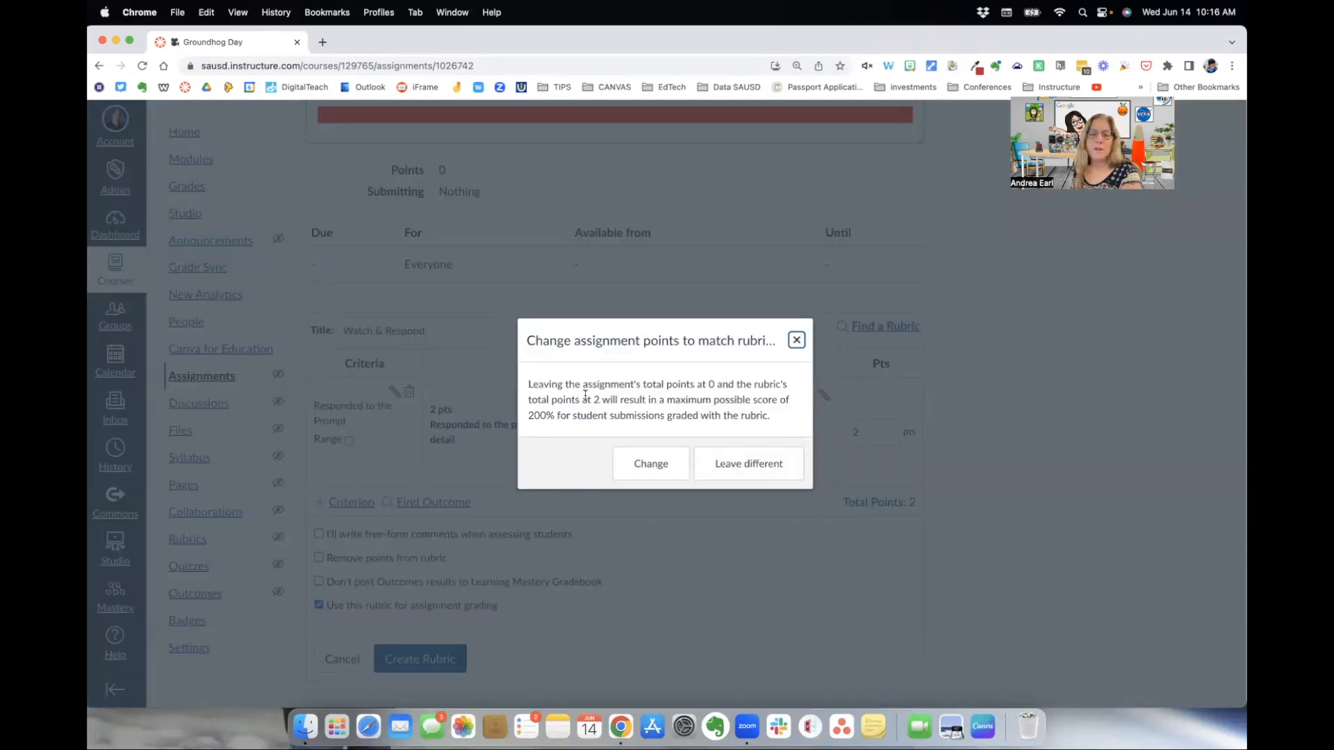
left_click_drag(563, 400, 623, 400)
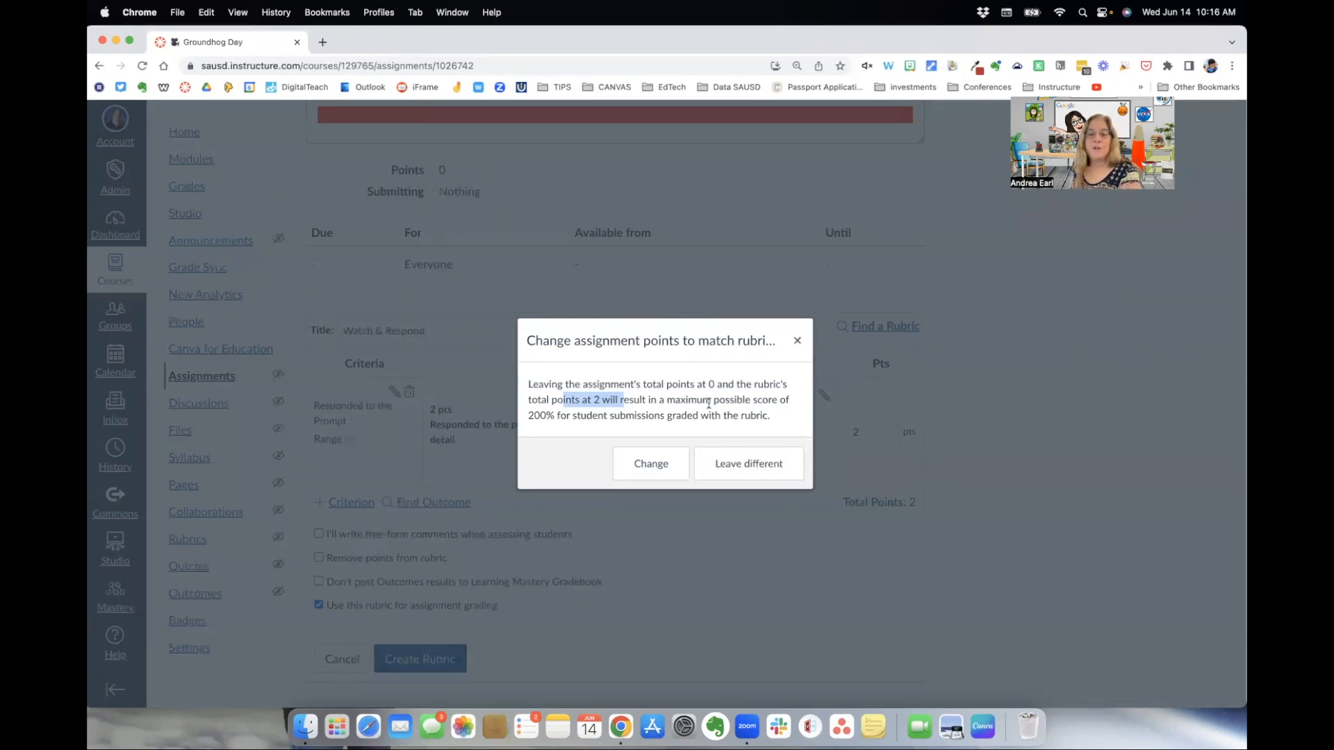
left_click(650, 464)
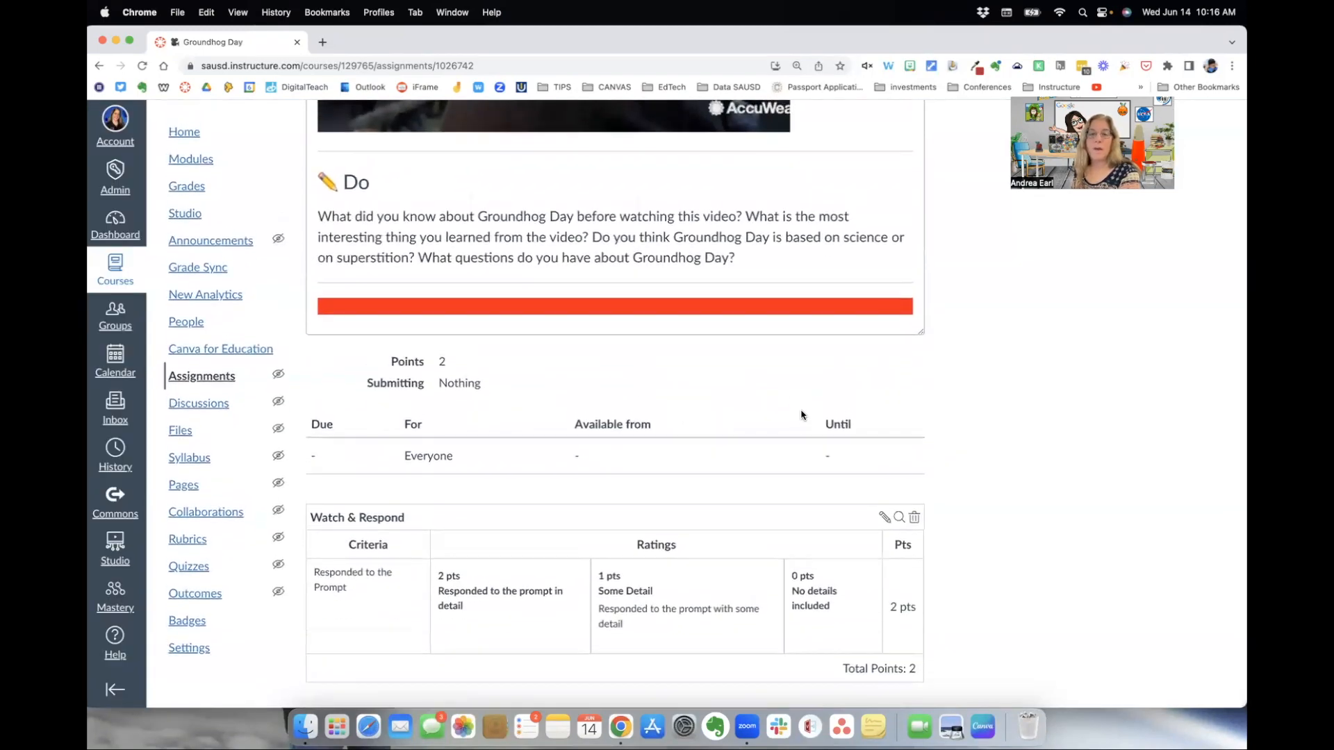
Review the Groundhog Day assignment page from its heading through the Think, Watch and Do sections
scroll(801, 415, "up", 6)
scroll(801, 414, "up", 3)
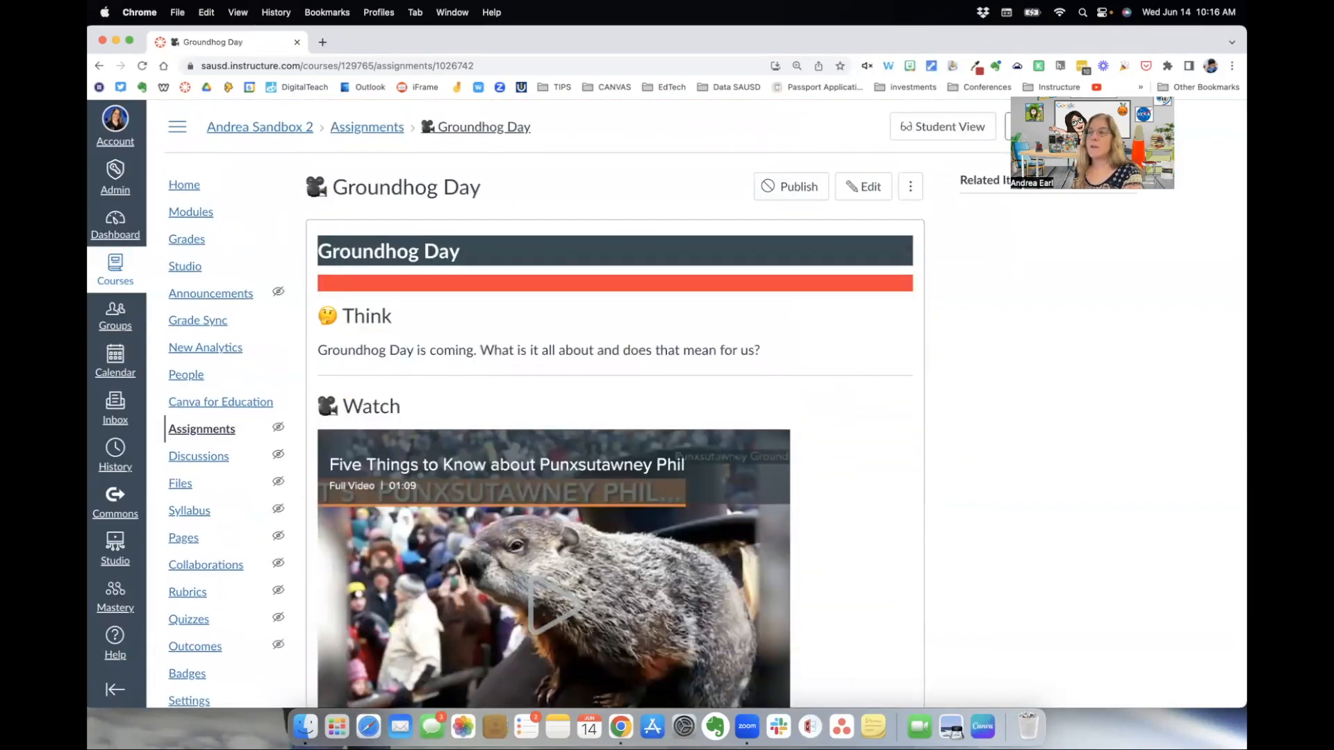
scroll(857, 485, "down", 2)
scroll(846, 486, "down", 8)
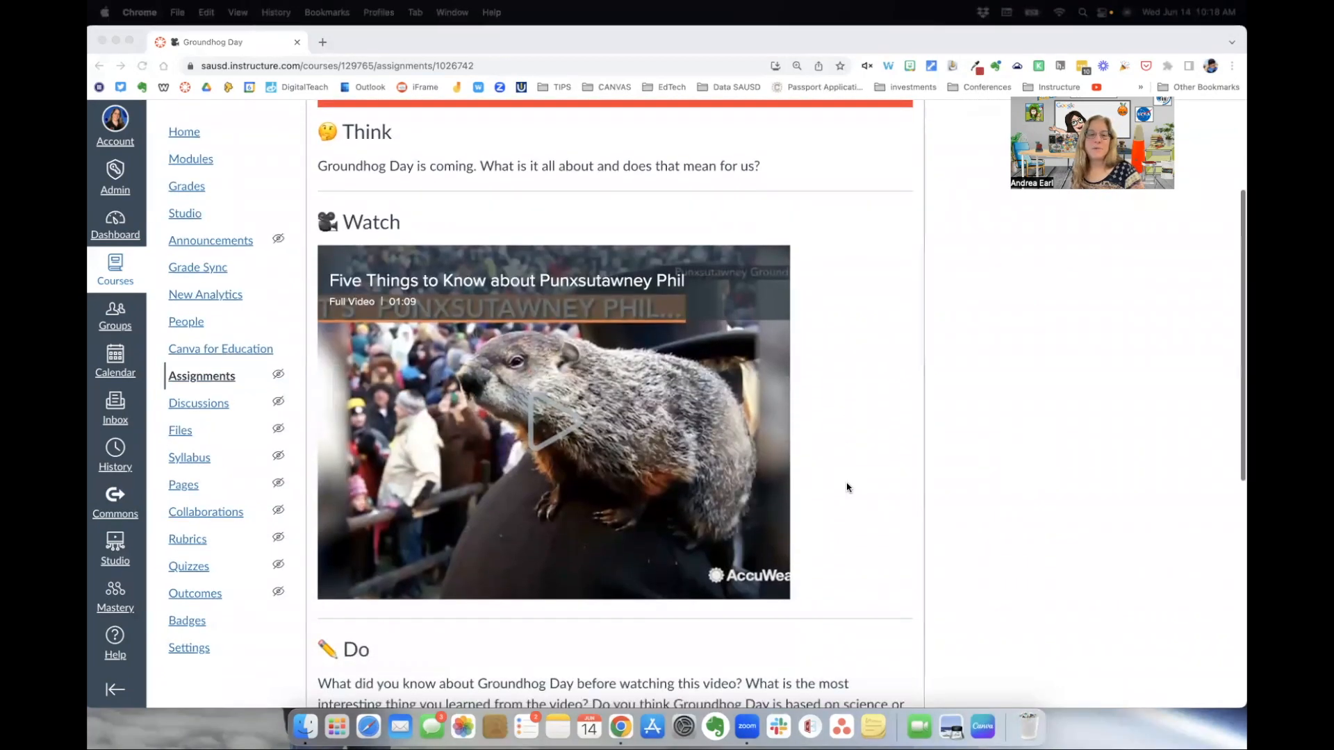
scroll(847, 487, "down", 1)
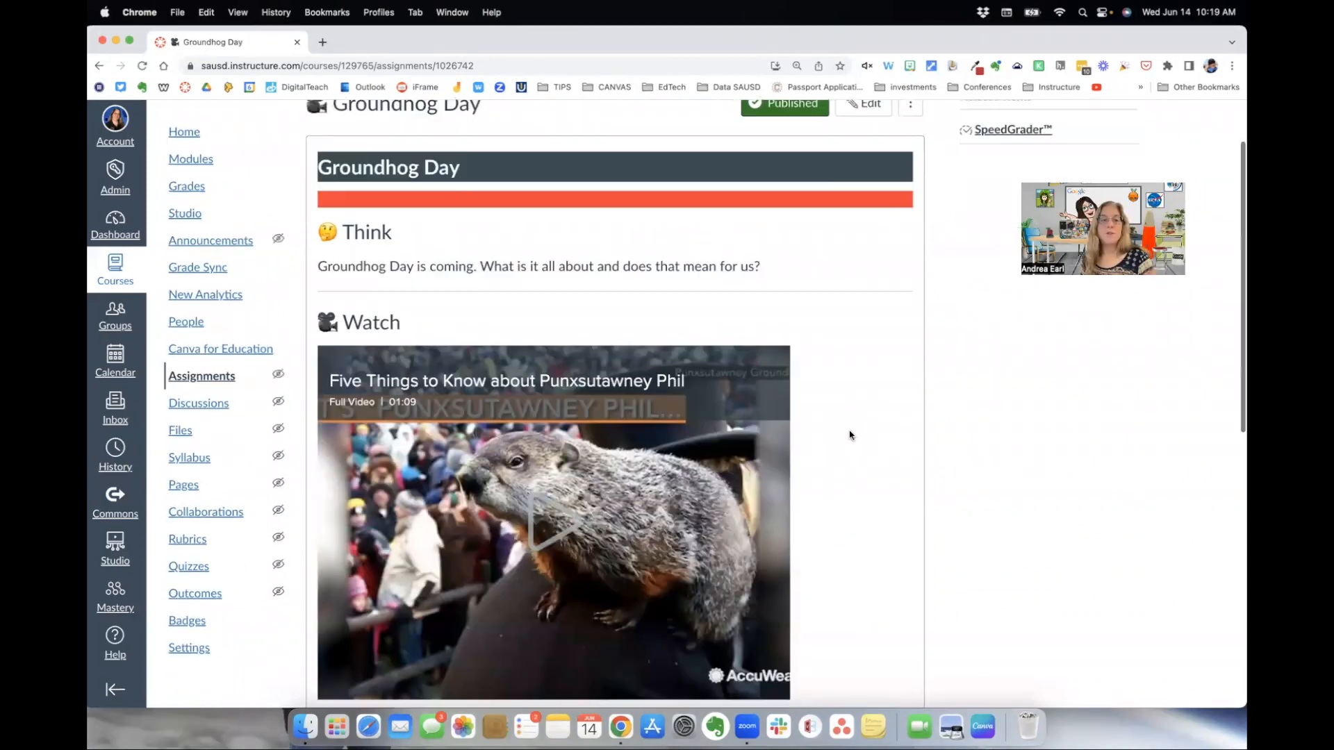
scroll(764, 430, "down", 2)
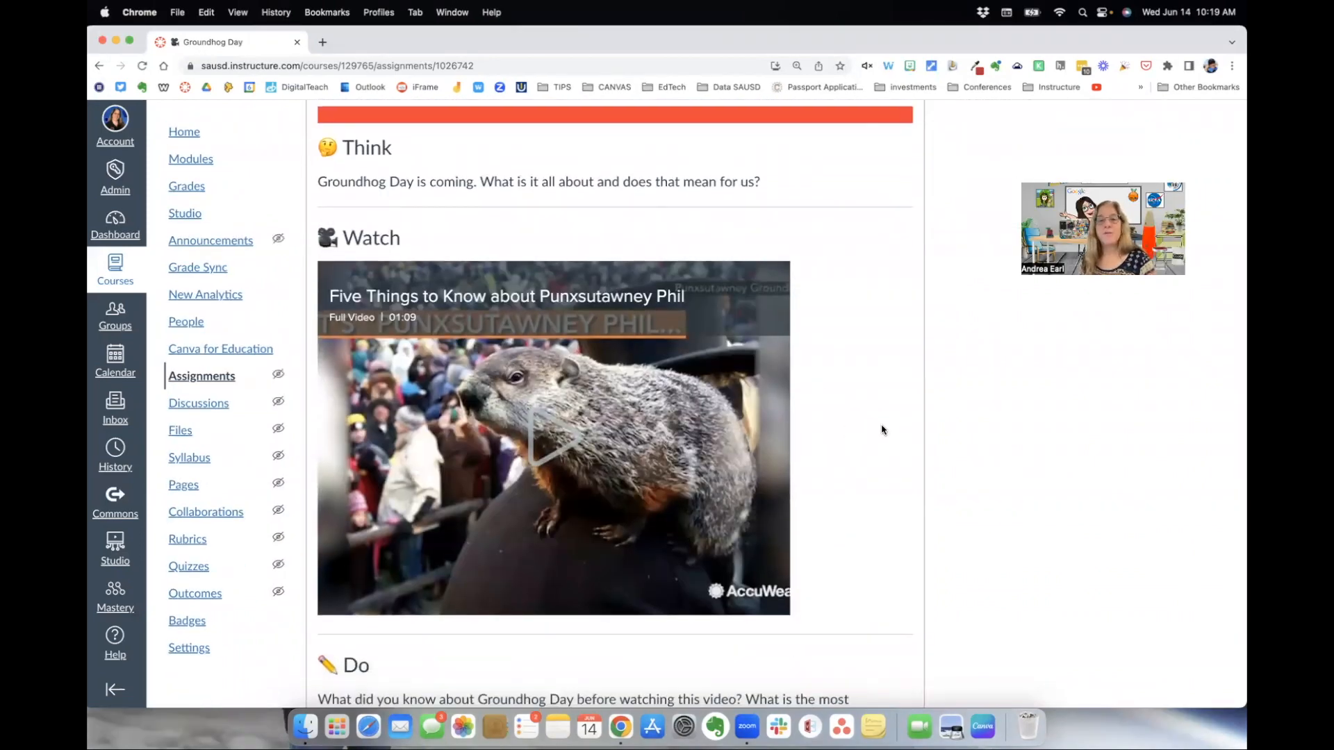
scroll(882, 429, "up", 3)
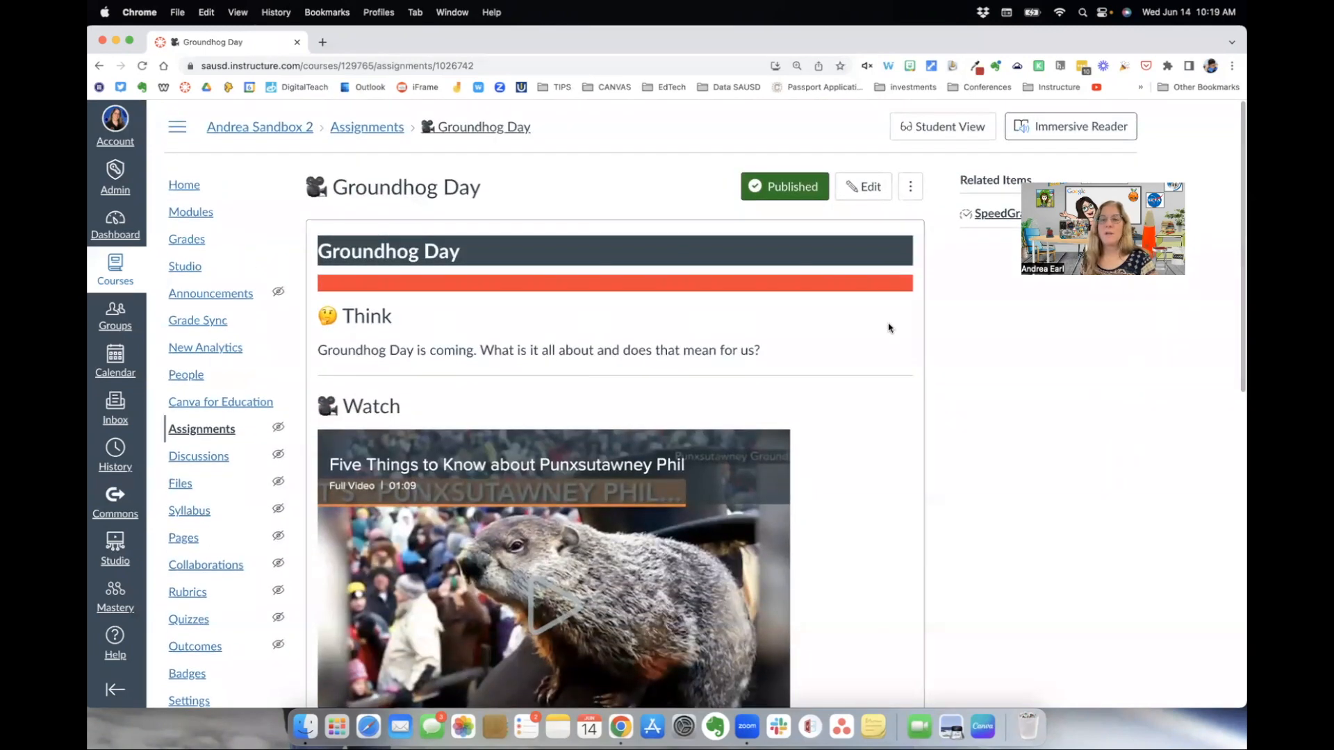
Open the assignment for editing and view the Discovery Education QuickList, closing it without embedding anything
left_click(859, 191)
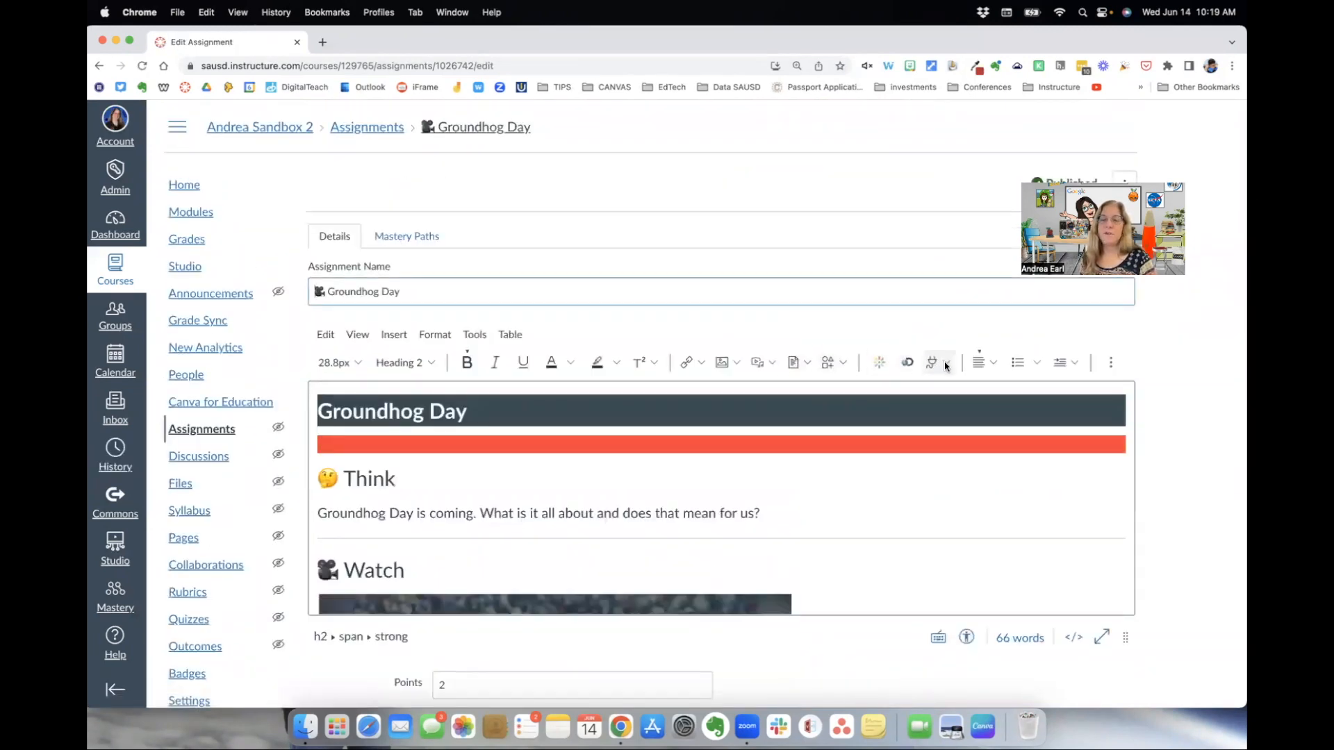
left_click(907, 363)
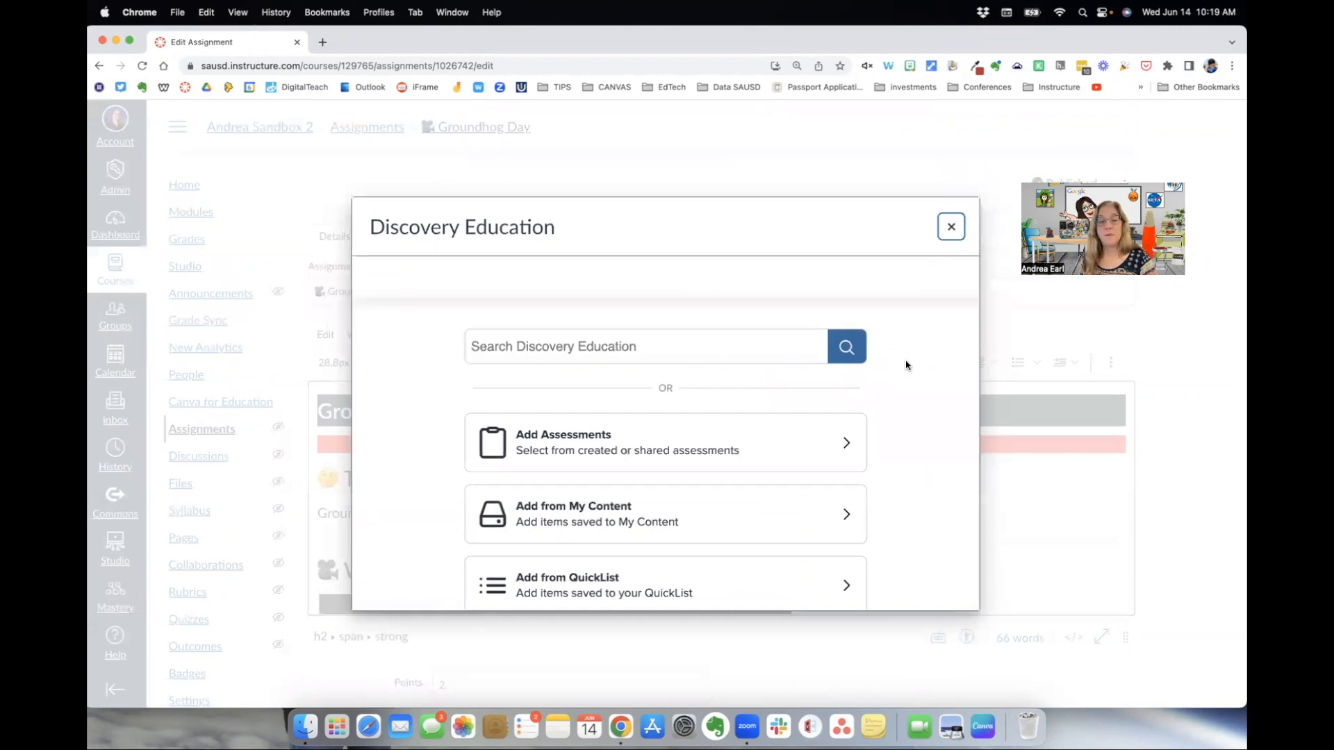
left_click(639, 577)
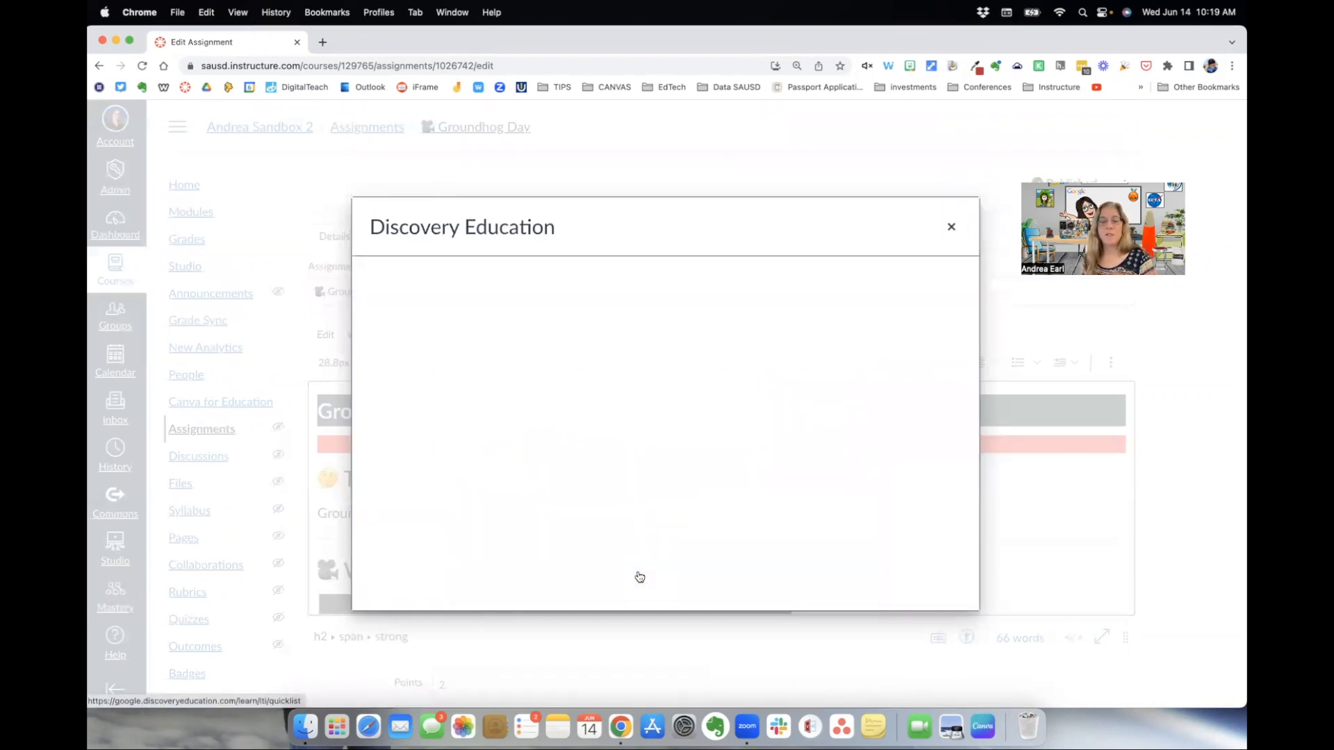
left_click(949, 227)
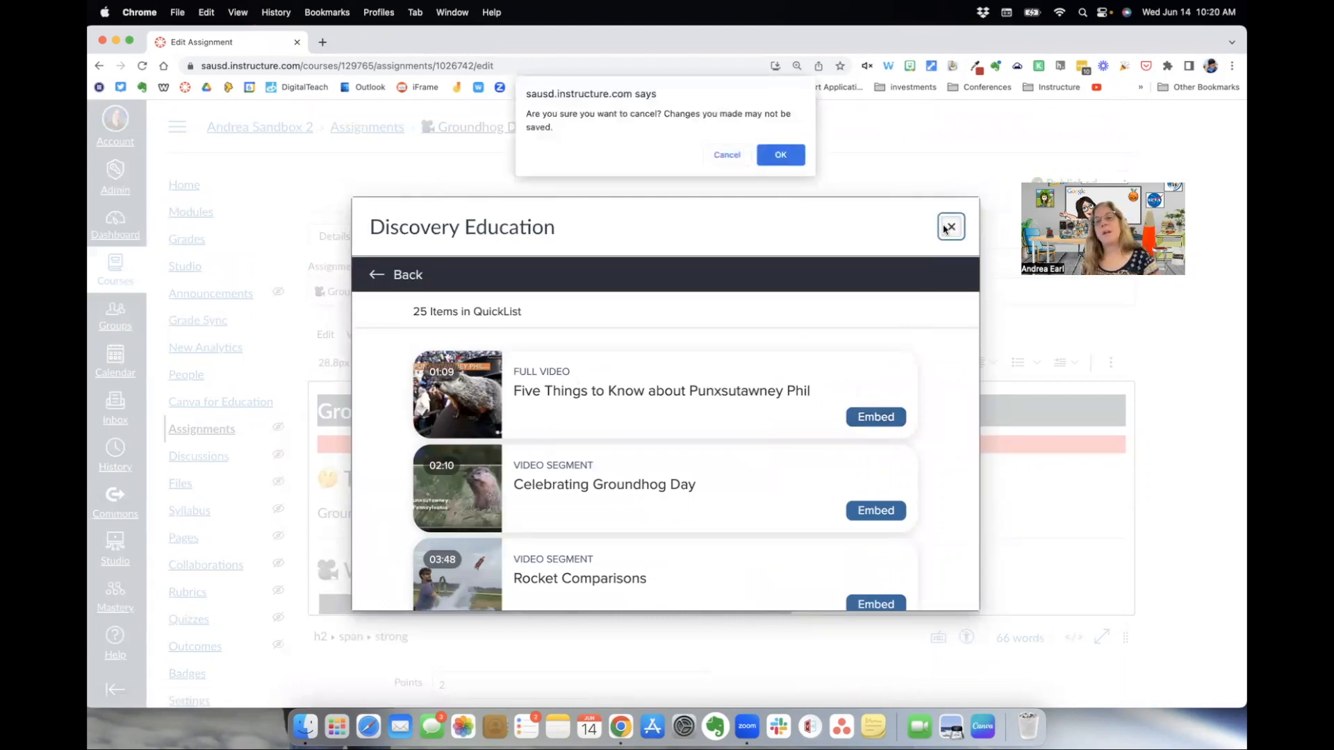
left_click(780, 152)
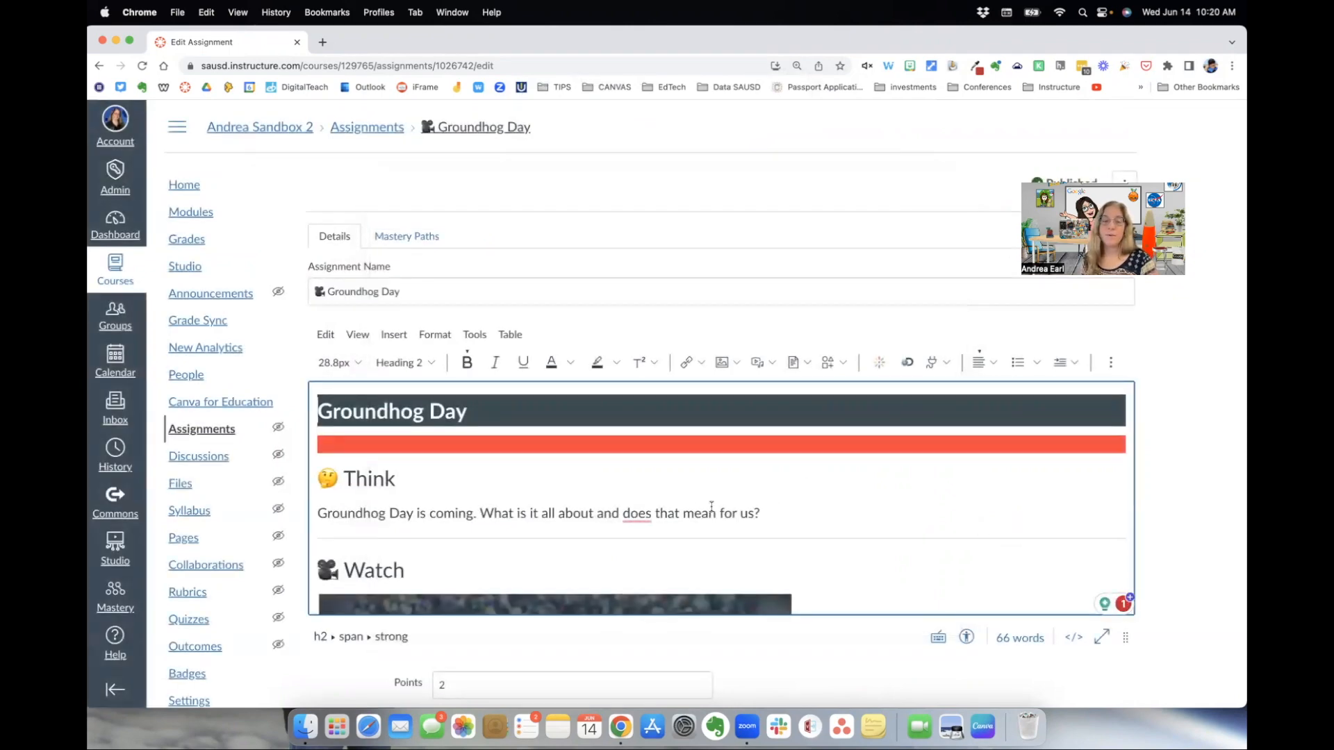
Correct the Think question's wording so it reads "What is it all about and what does that mean for us?"
mouse_move(631, 512)
left_click(645, 557)
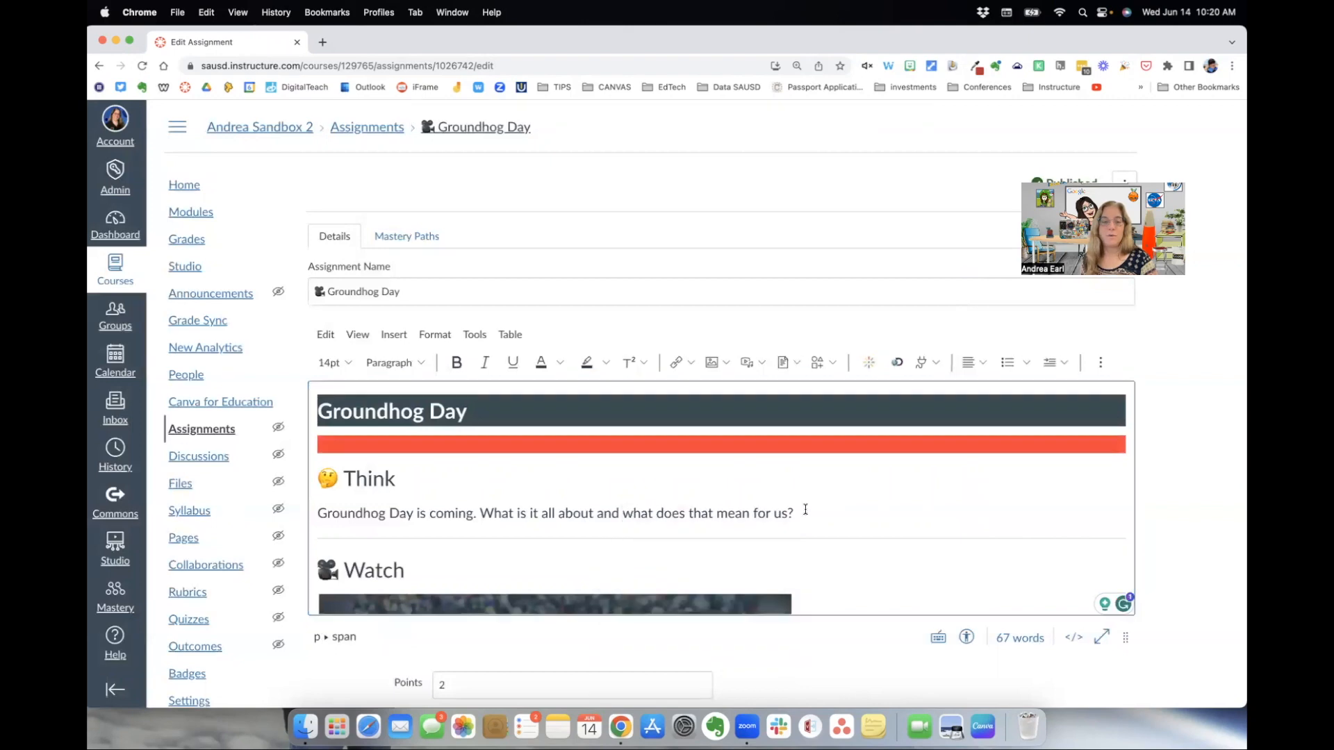
Set the assignment's submission type to Online, accepting Text Entry and Media Recordings
scroll(802, 501, "down", 10)
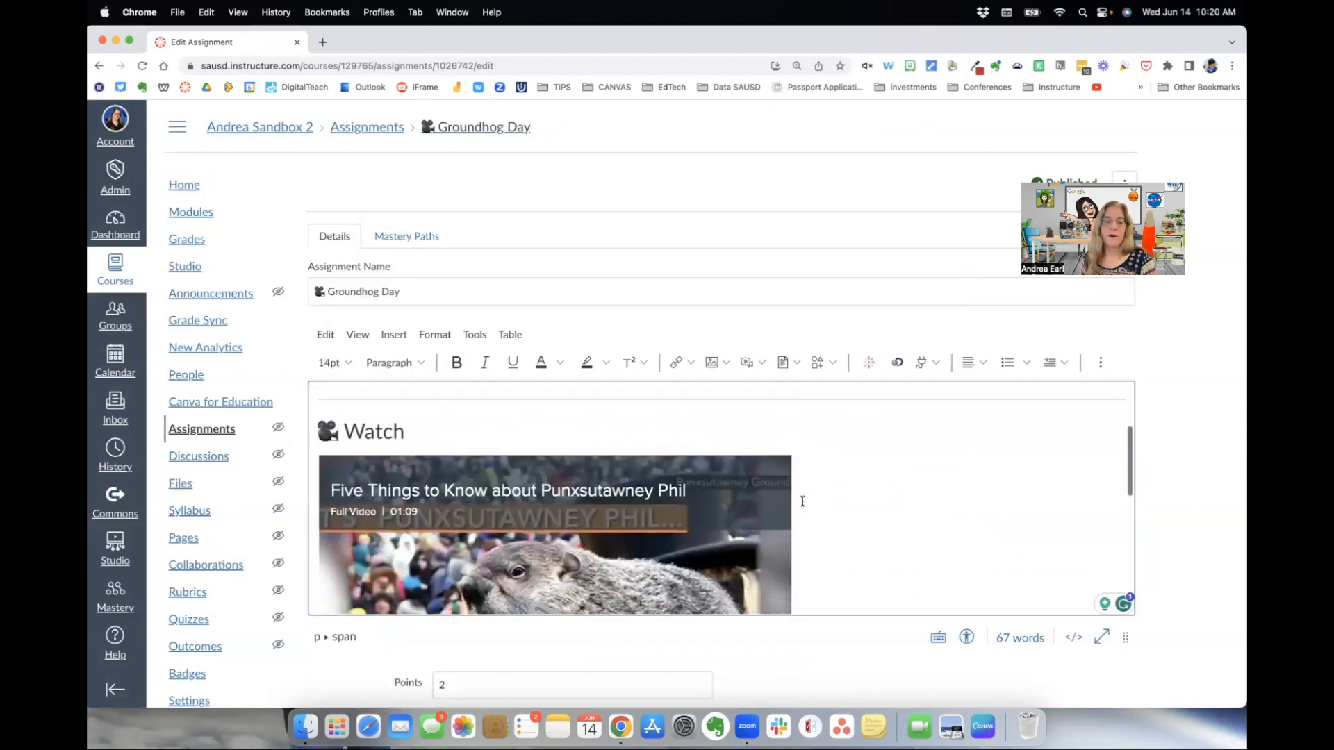
scroll(802, 501, "down", 5)
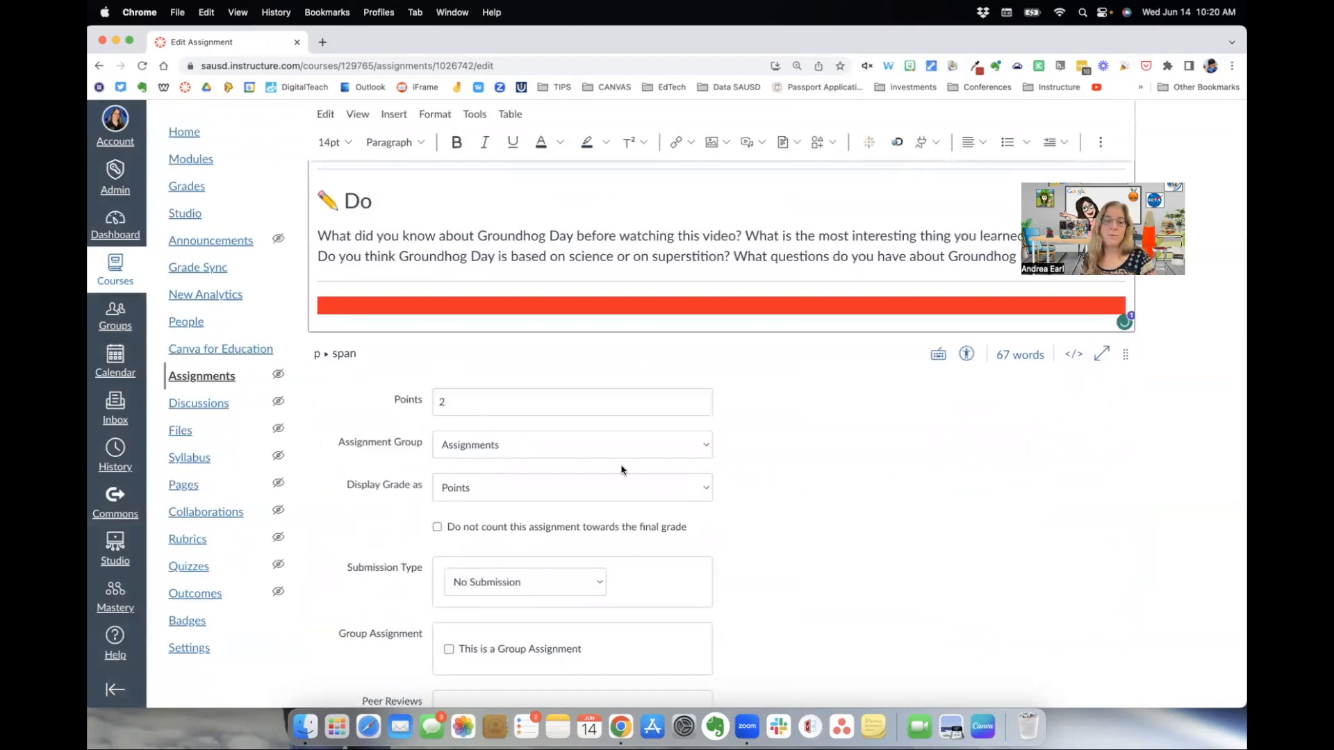
scroll(765, 507, "down", 3)
left_click(593, 420)
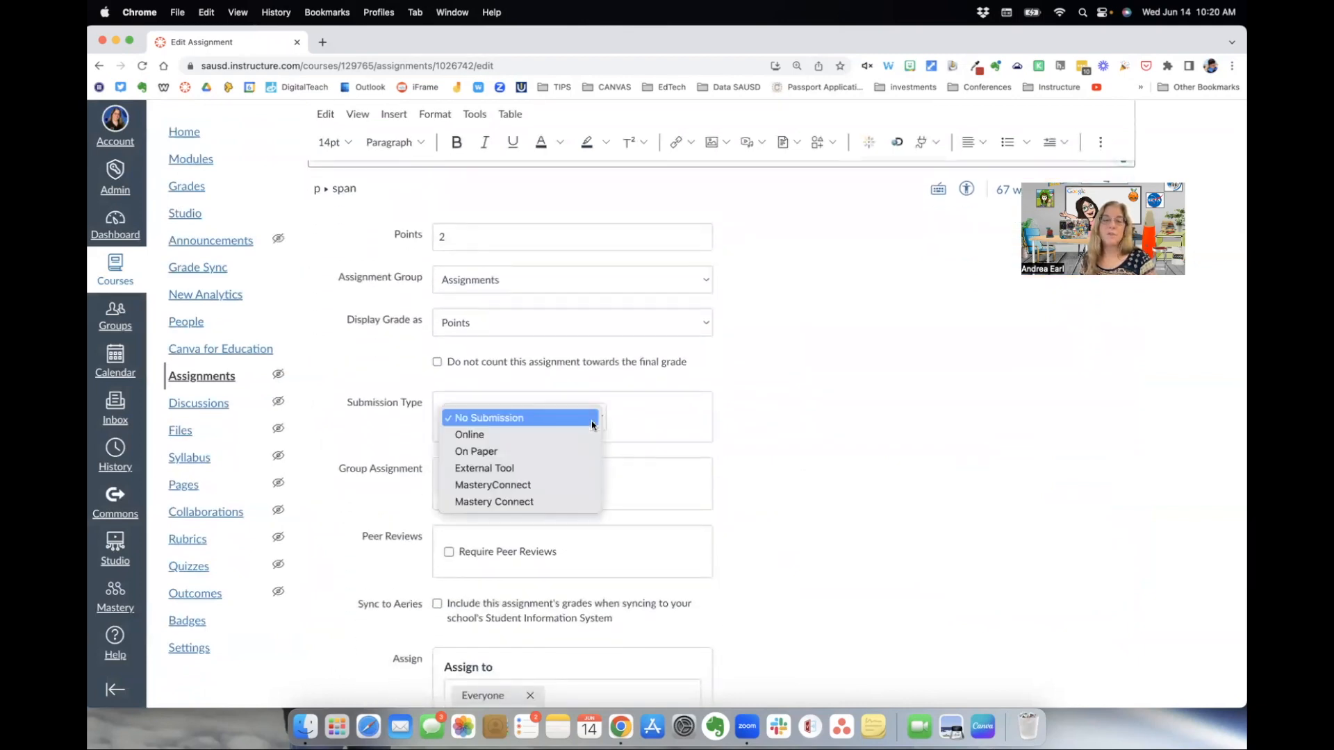
left_click(541, 434)
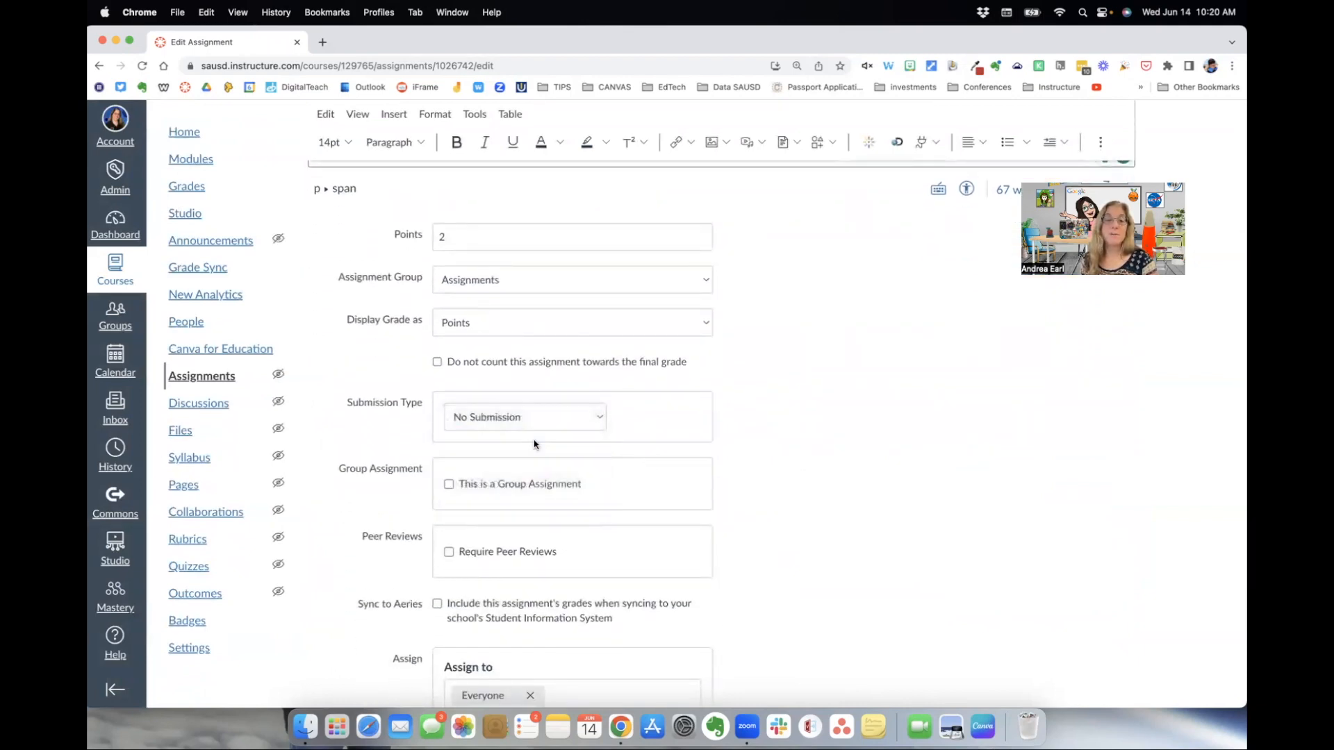
left_click(449, 482)
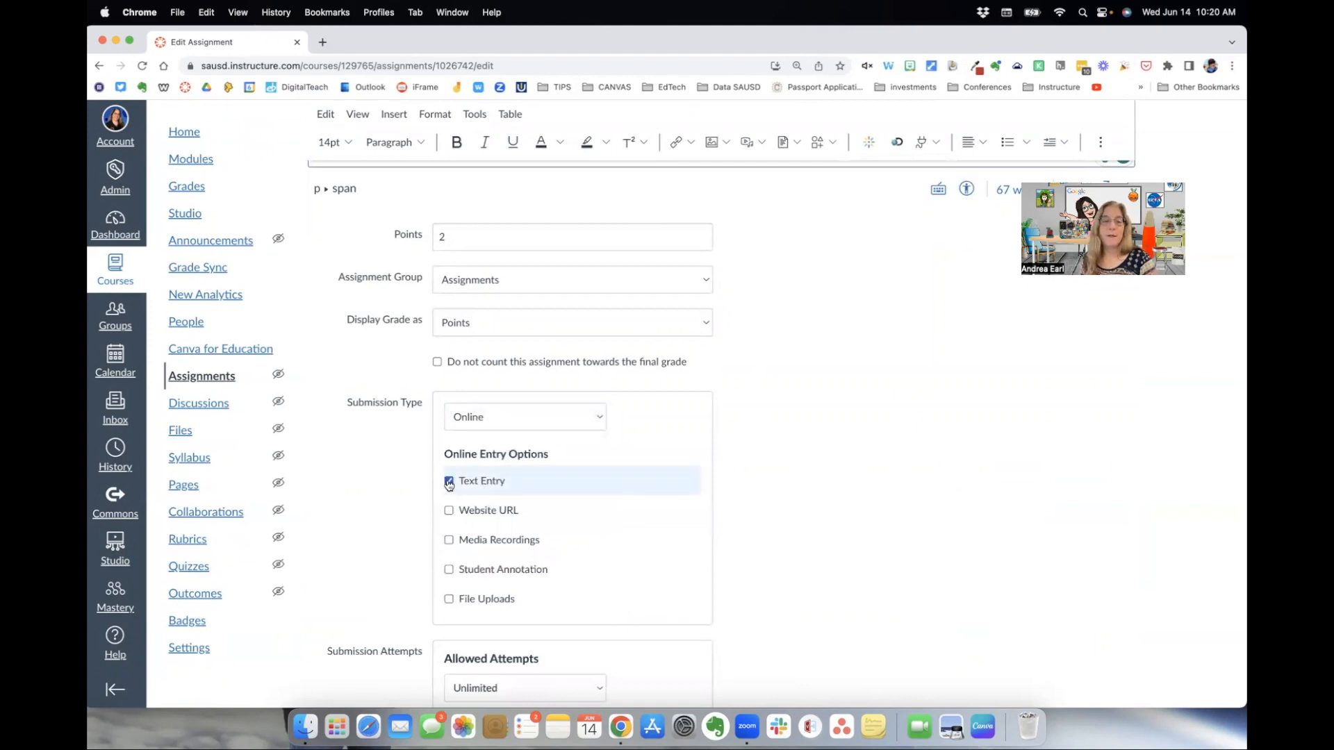
left_click(450, 541)
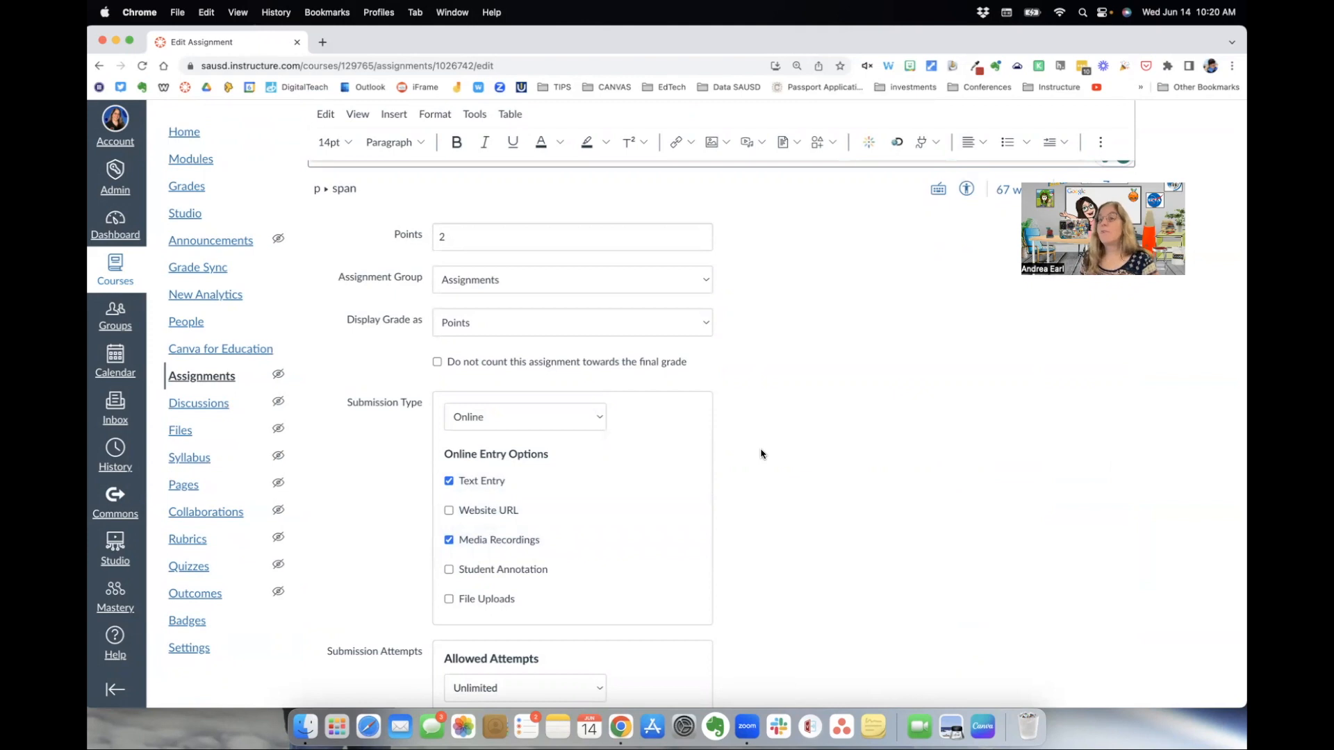
Review the remaining assignment settings through the assign and due dates, and save the assignment
scroll(761, 454, "down", 4)
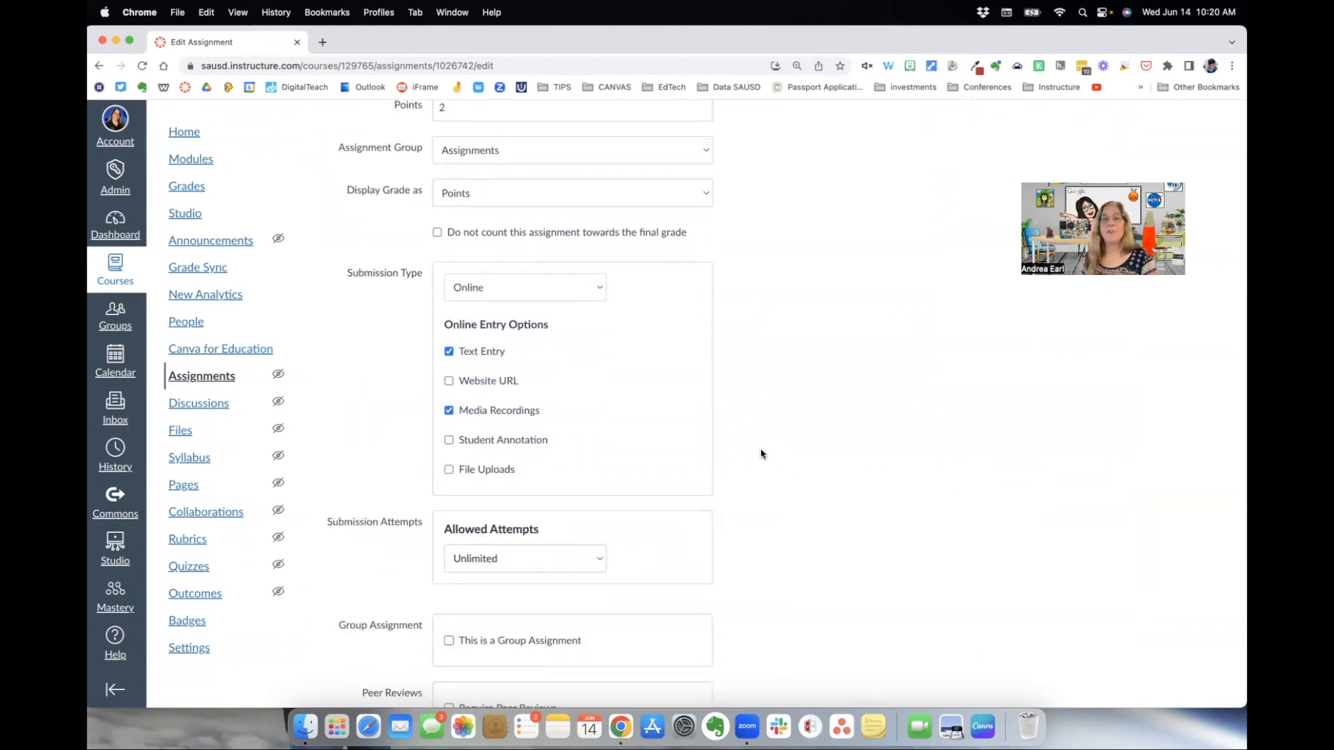
scroll(761, 455, "down", 2)
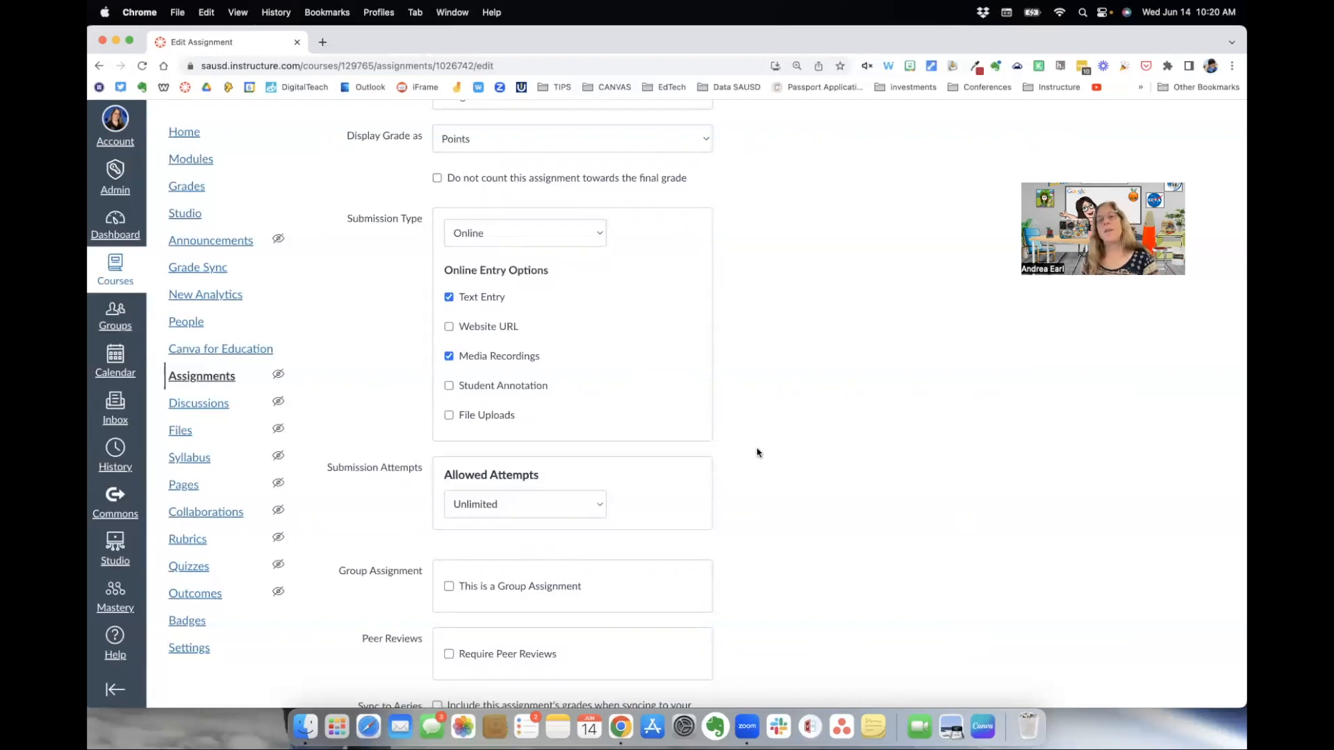
scroll(758, 453, "down", 8)
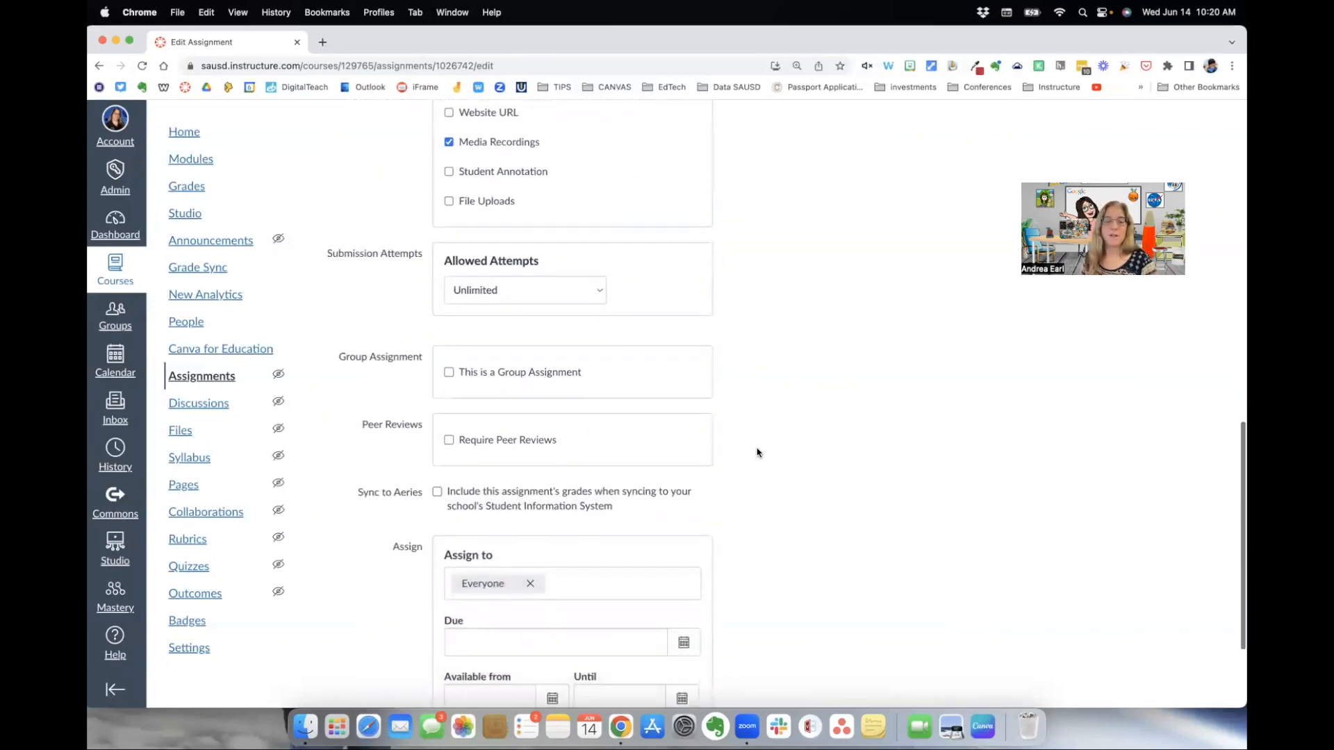
scroll(757, 453, "down", 4)
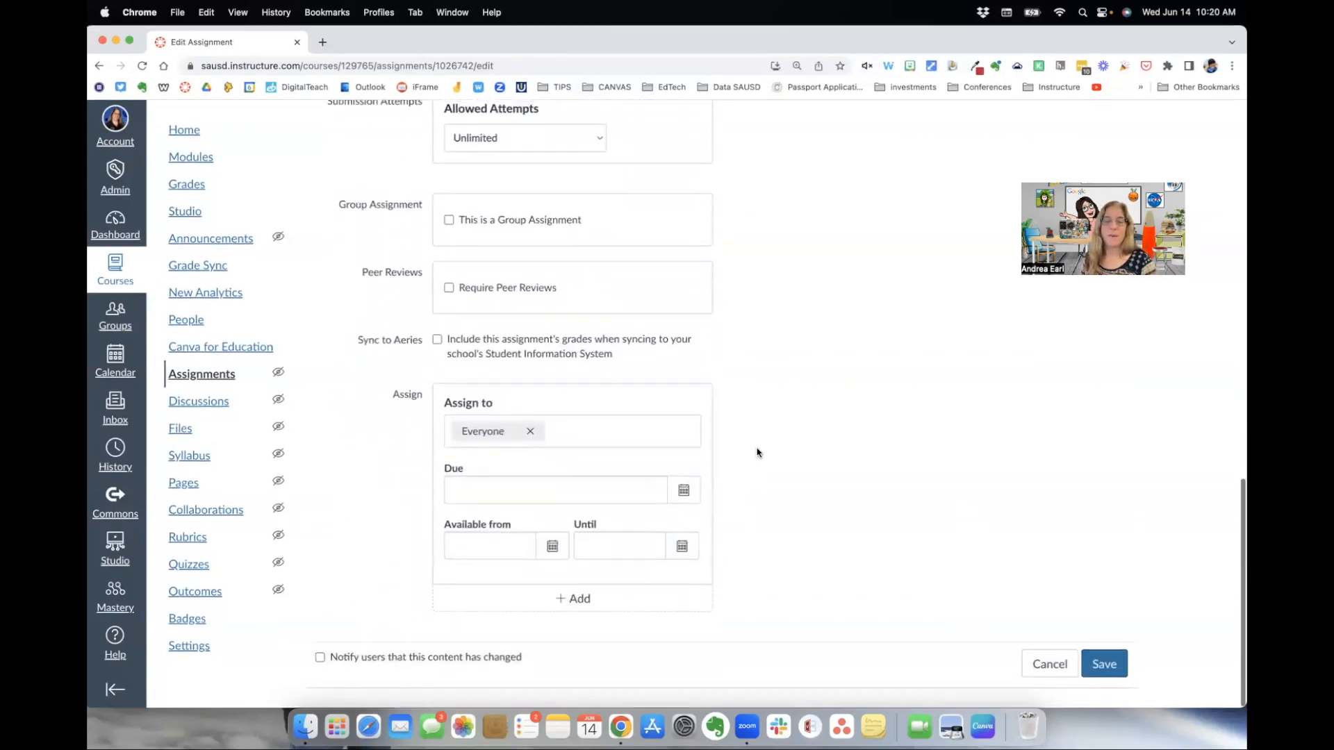
left_click(1098, 665)
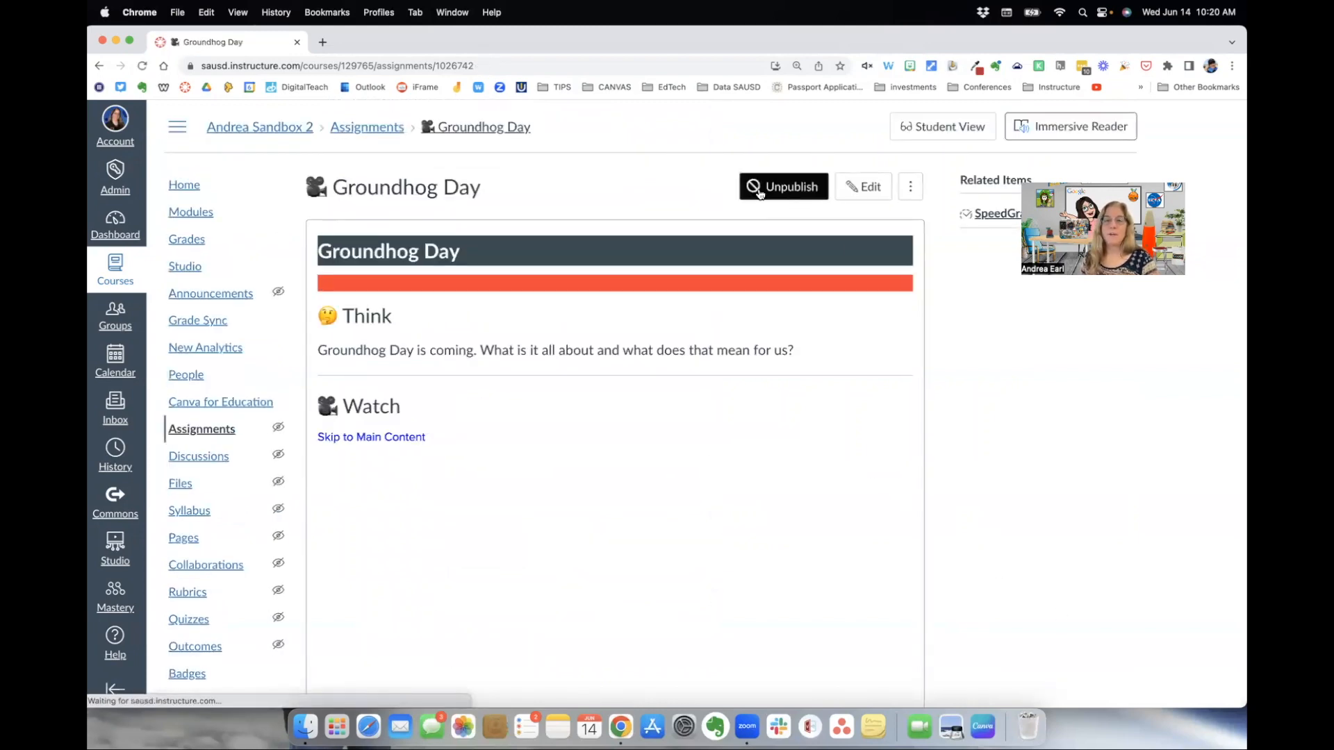
View the Groundhog Day assignment as a student, examining the embedded video, Do questions, rubric and submission choices
left_click(949, 128)
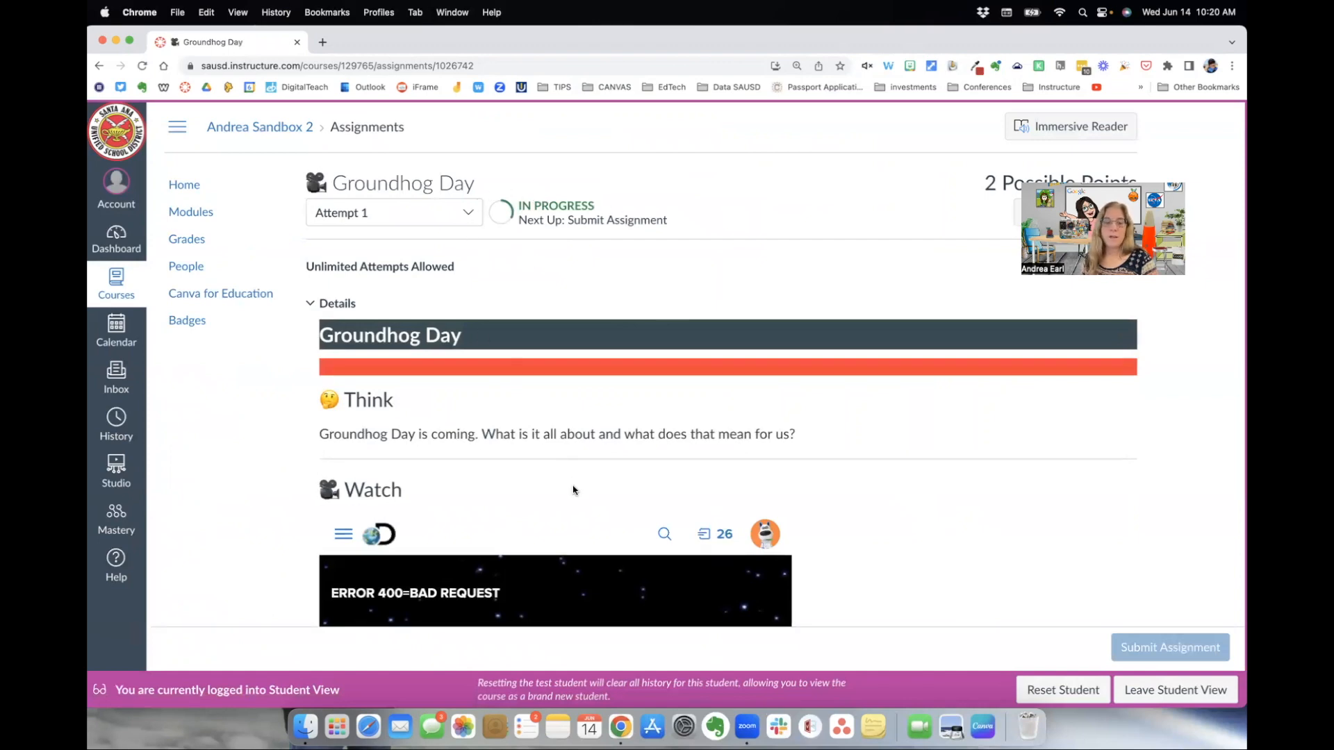
scroll(546, 466, "down", 10)
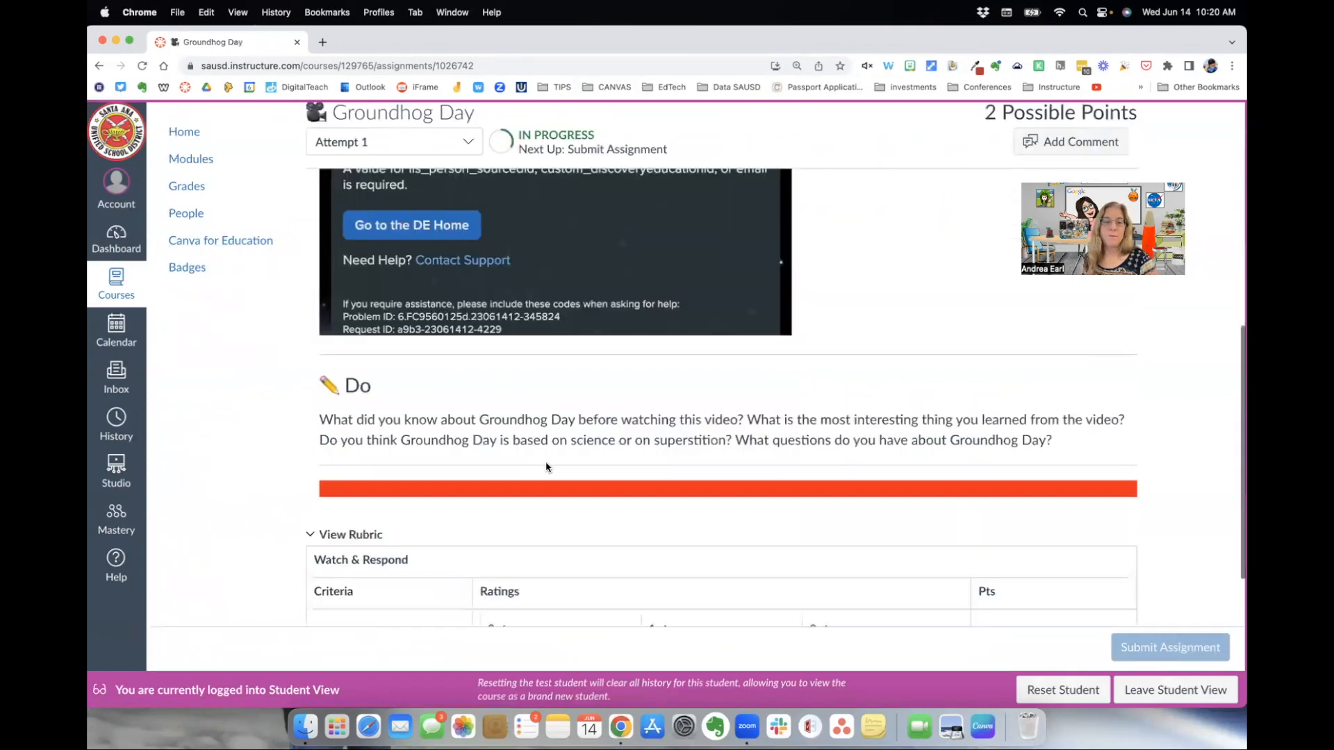
scroll(546, 467, "up", 1)
scroll(573, 357, "down", 3)
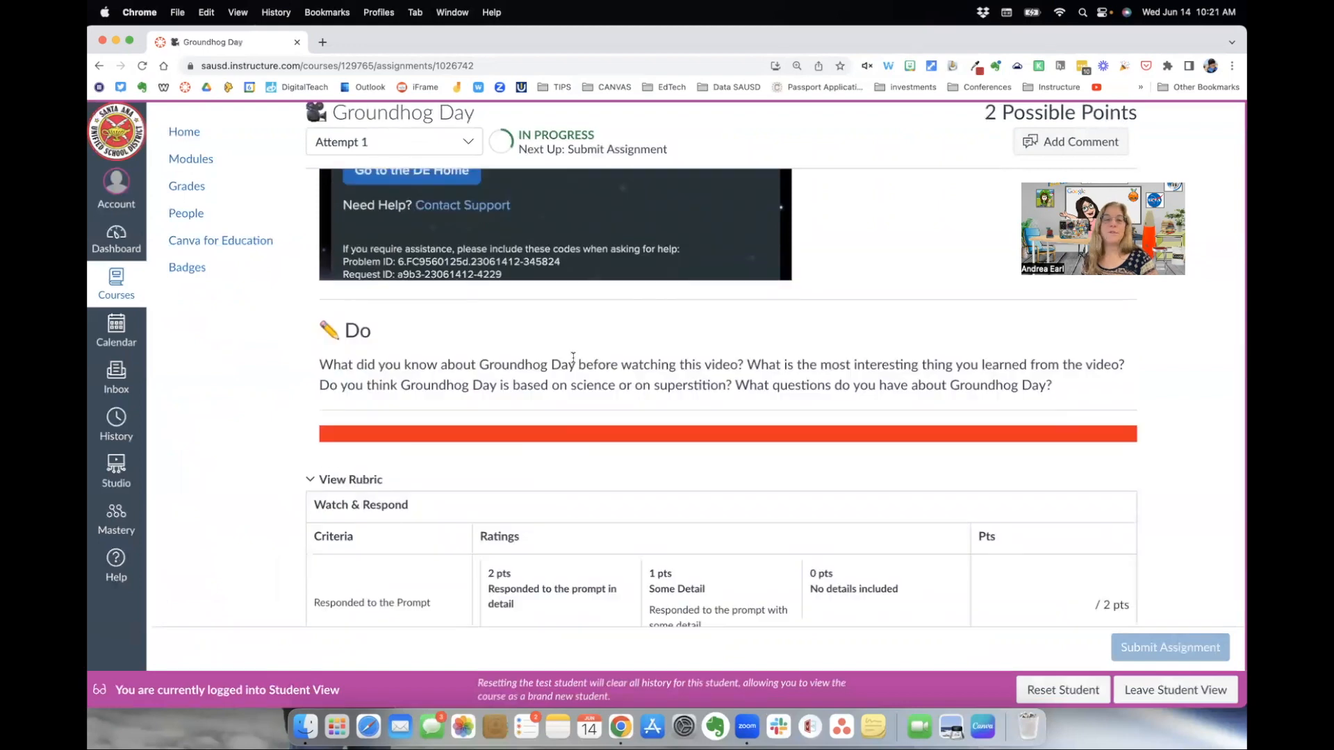
scroll(573, 357, "up", 5)
scroll(573, 357, "up", 1)
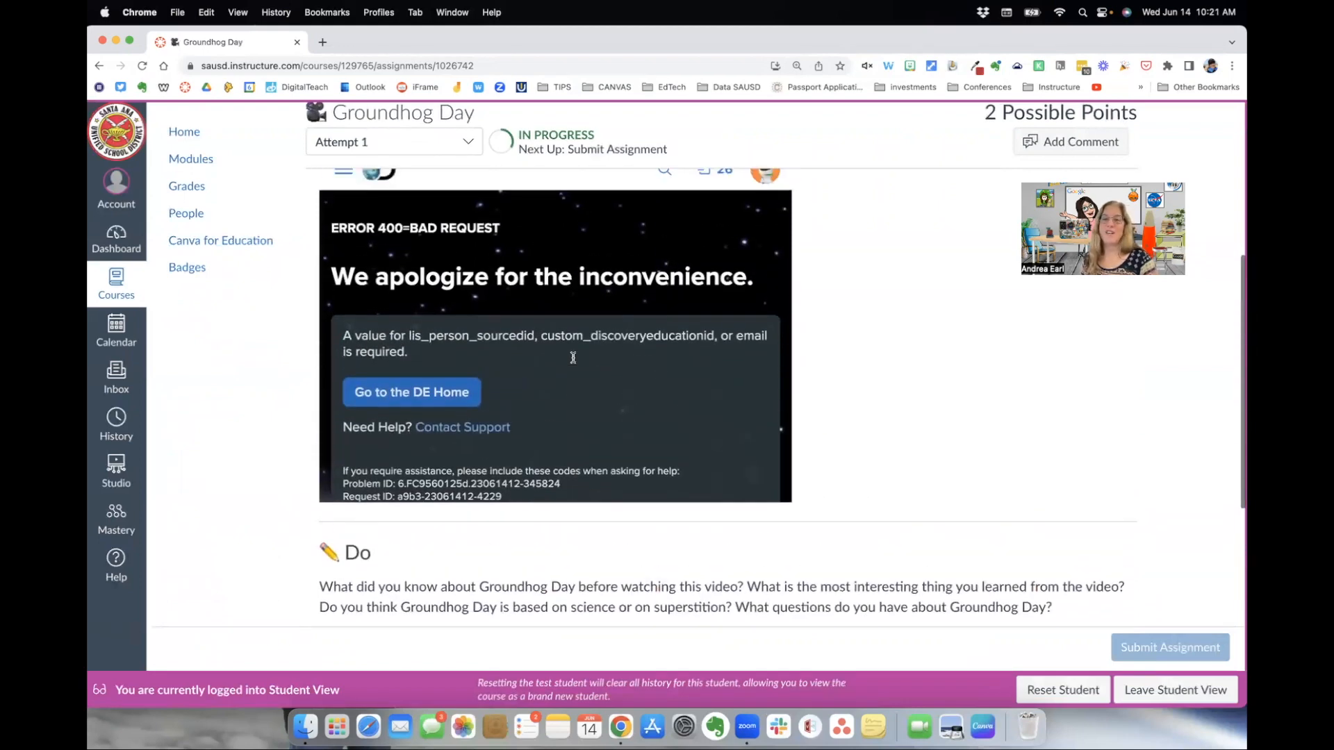
scroll(573, 357, "down", 10)
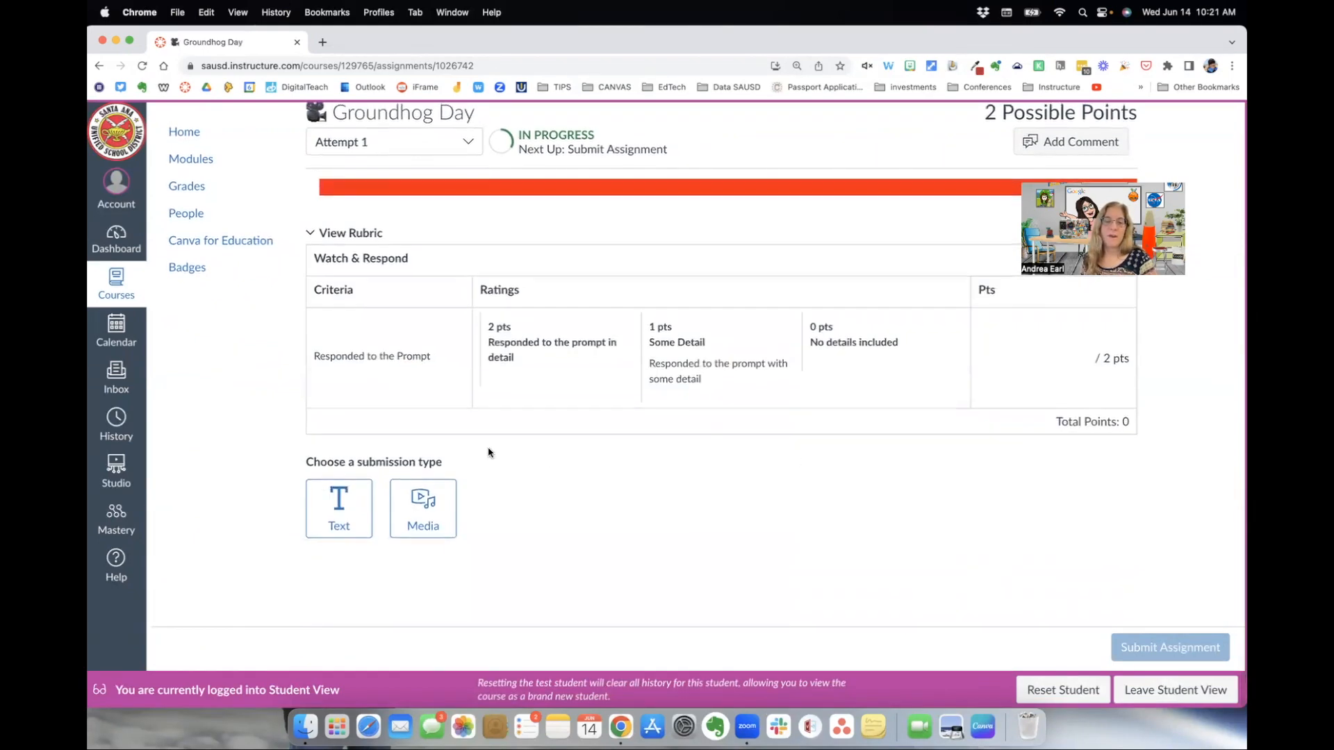
Submit the assignment as the test student with the text entry "I think ......"
left_click(349, 502)
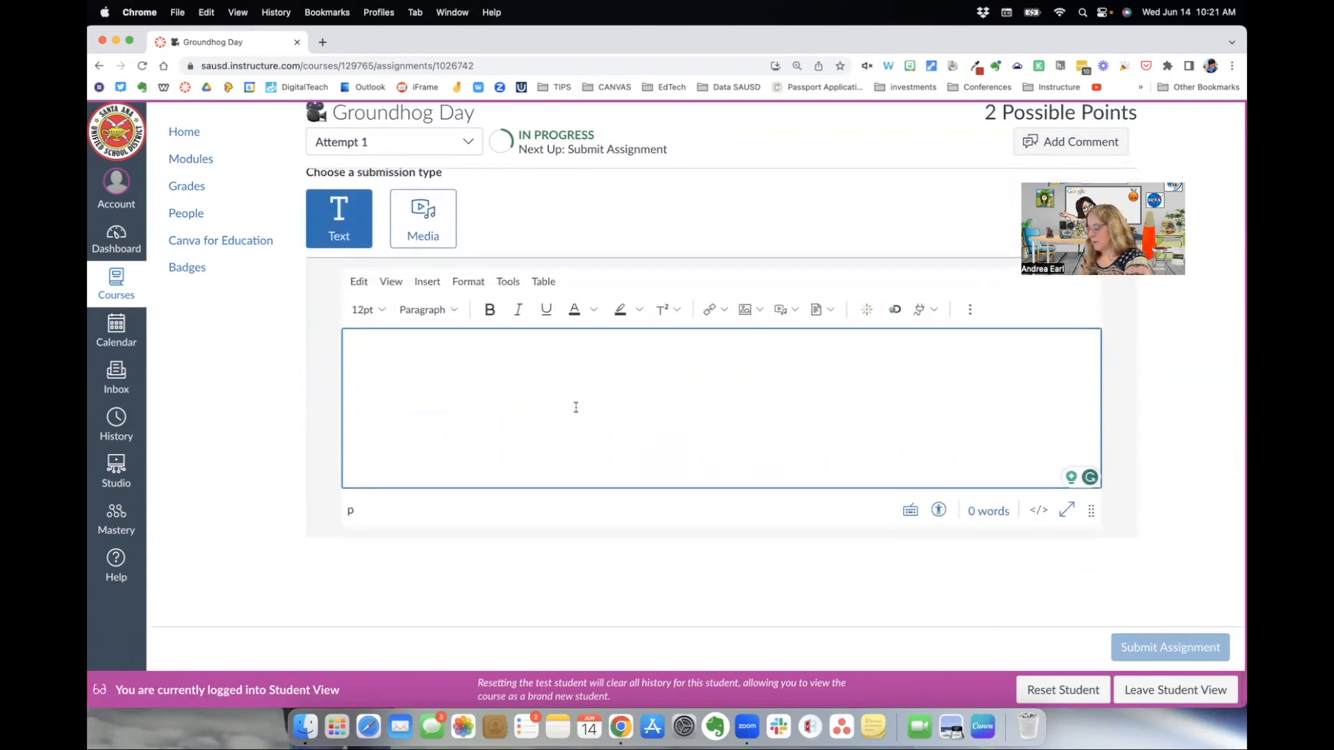
type("I think")
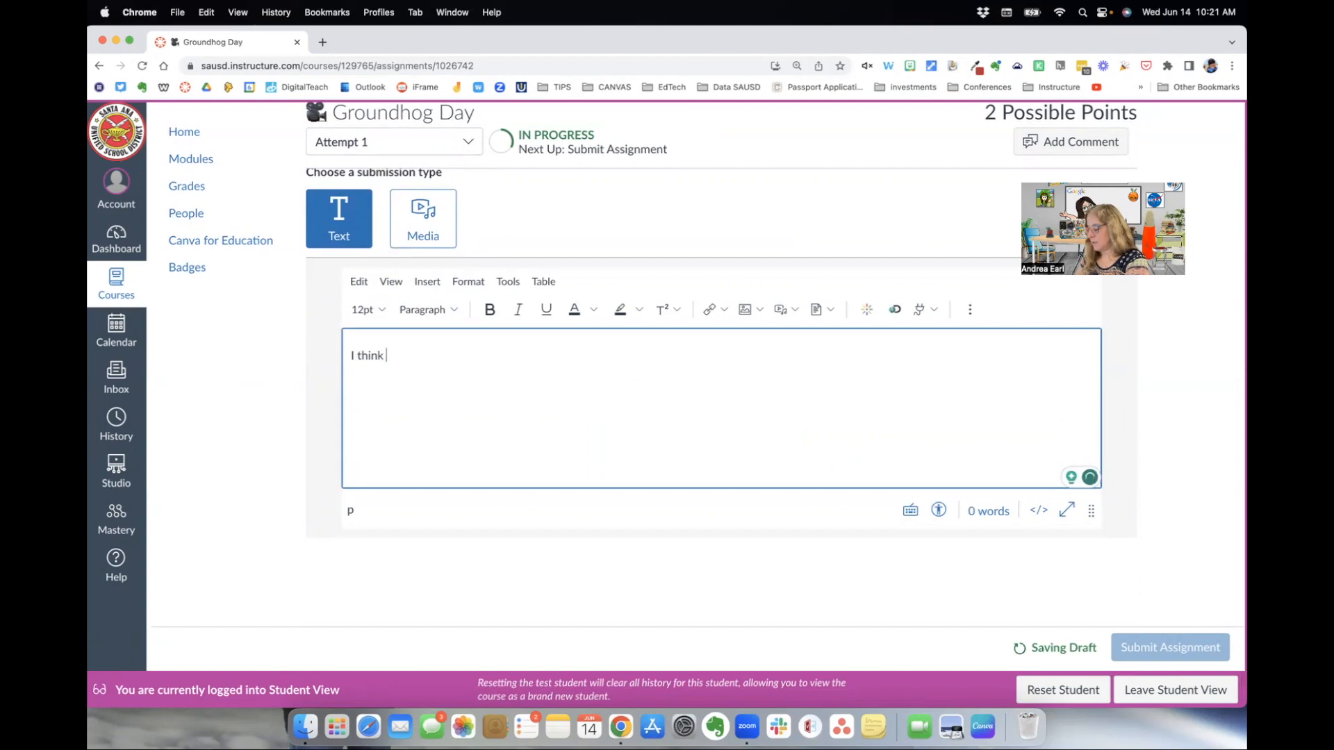
type(" ......")
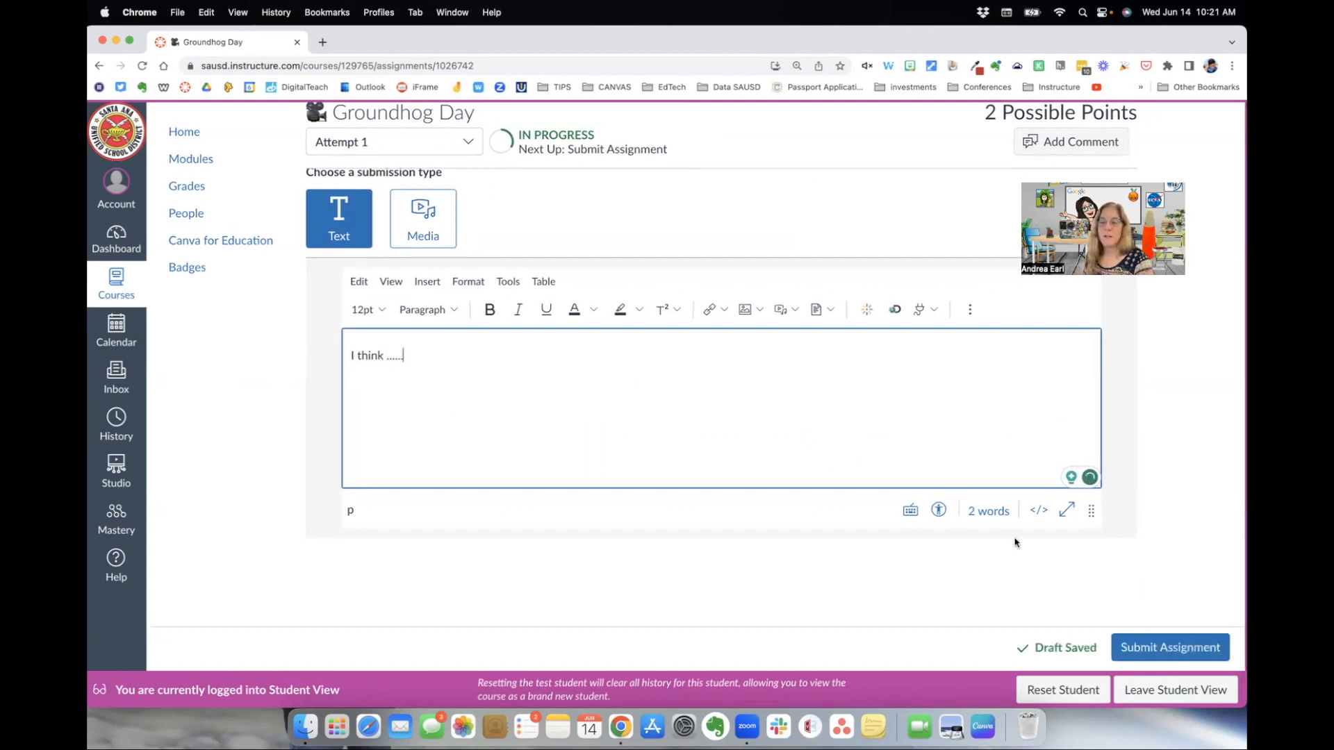
left_click(1153, 648)
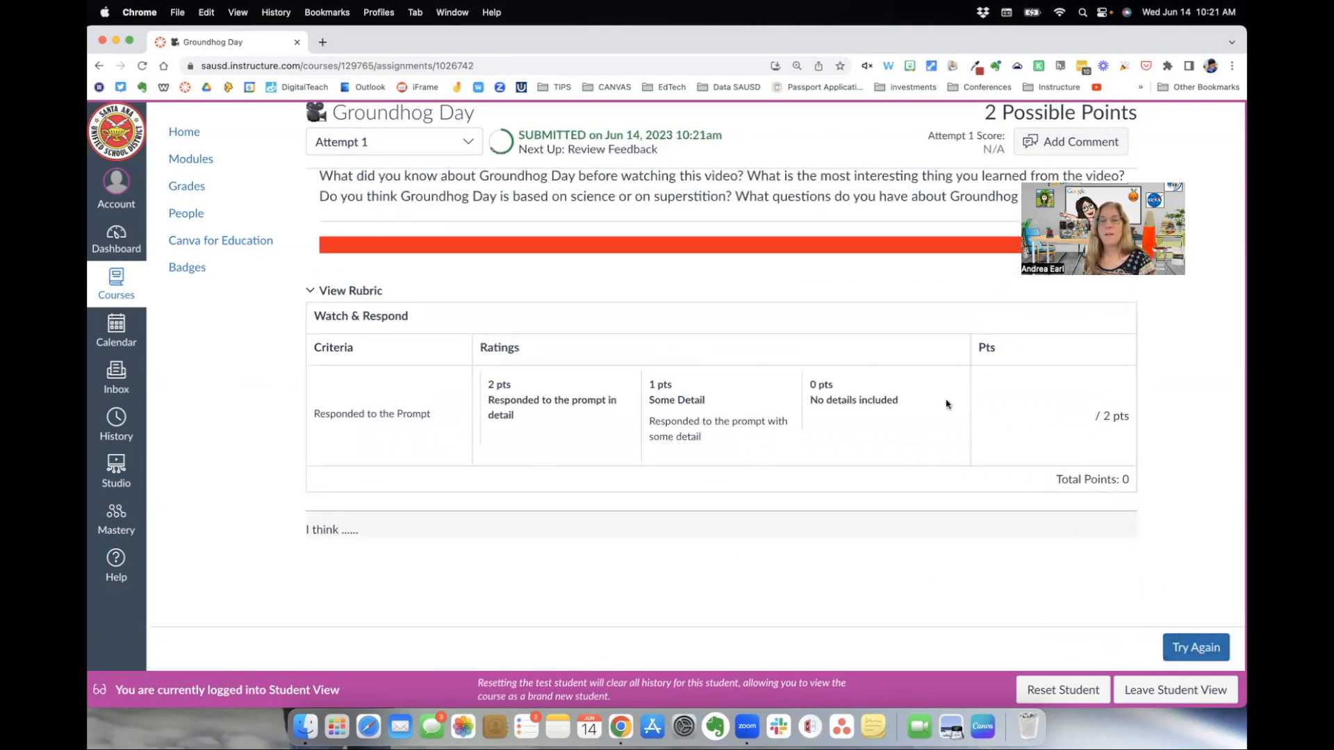
Look back over the submitted assignment page and leave Student View
scroll(875, 333, "up", 3)
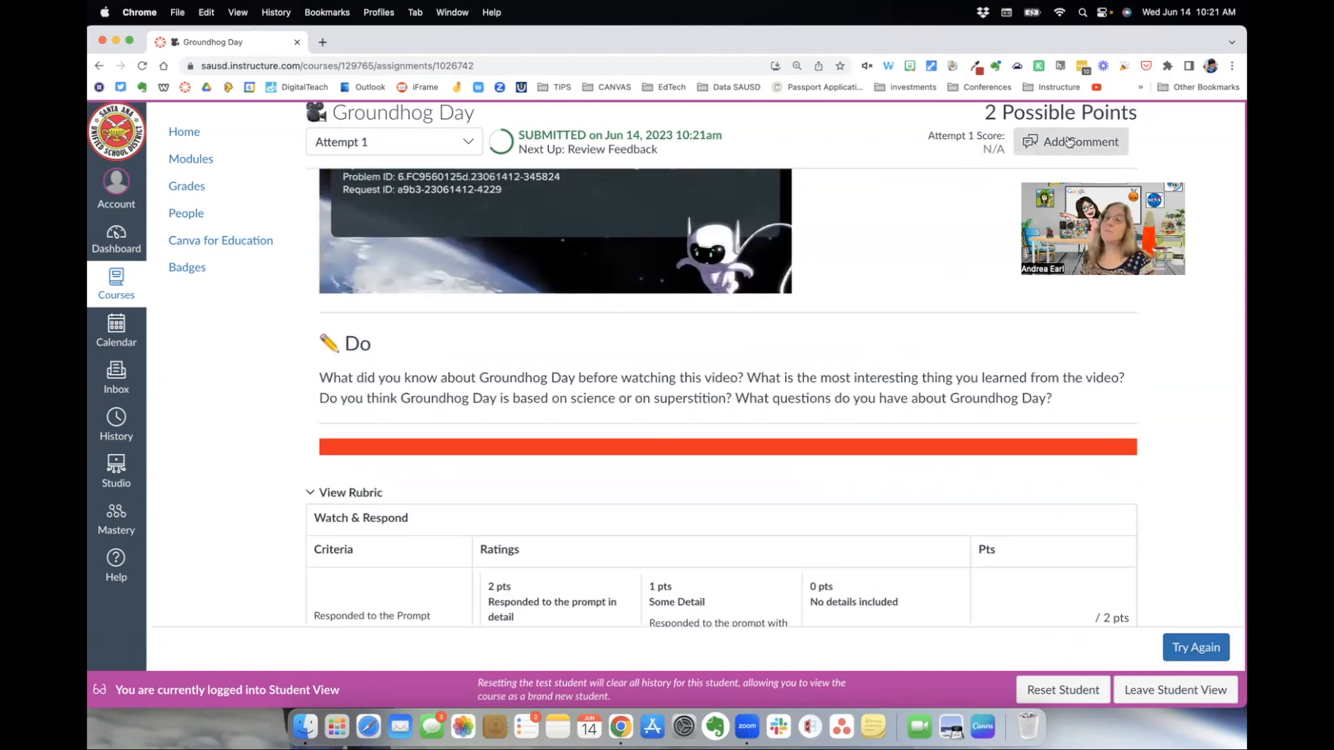
scroll(834, 312, "up", 2)
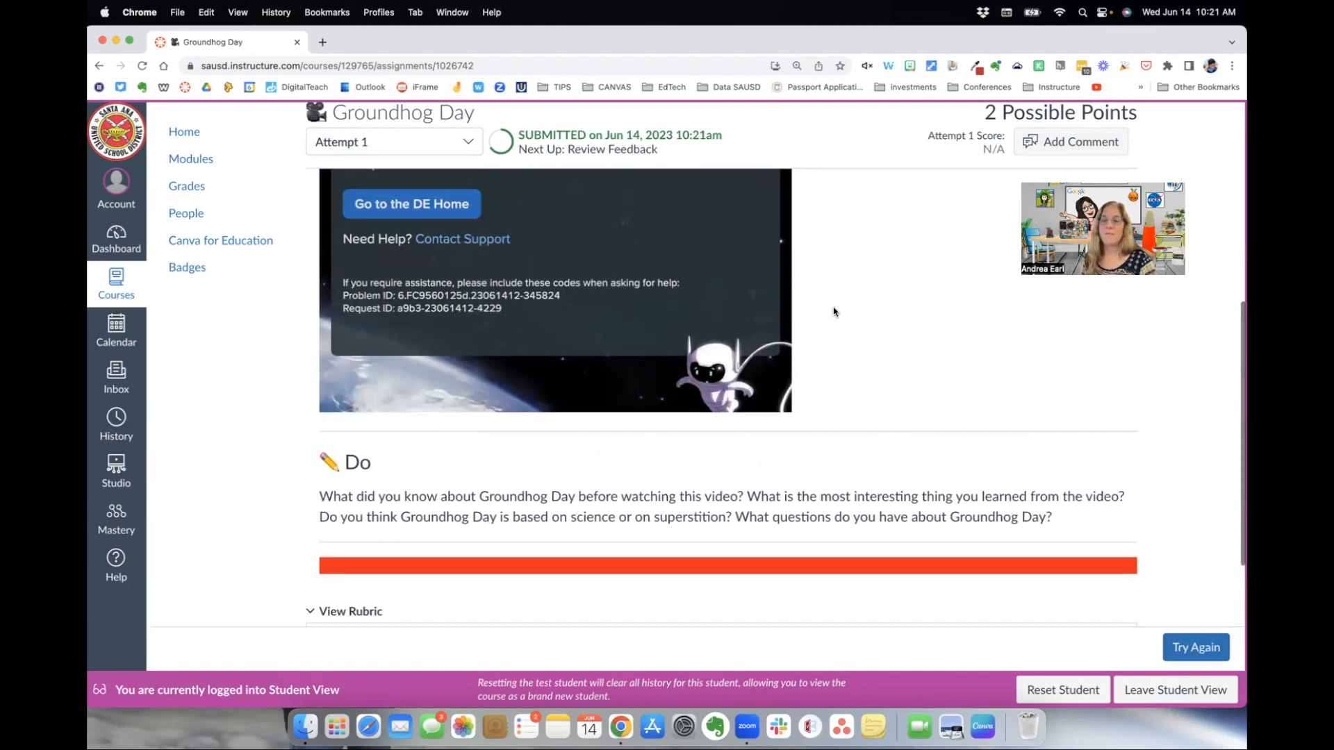
left_click(1153, 692)
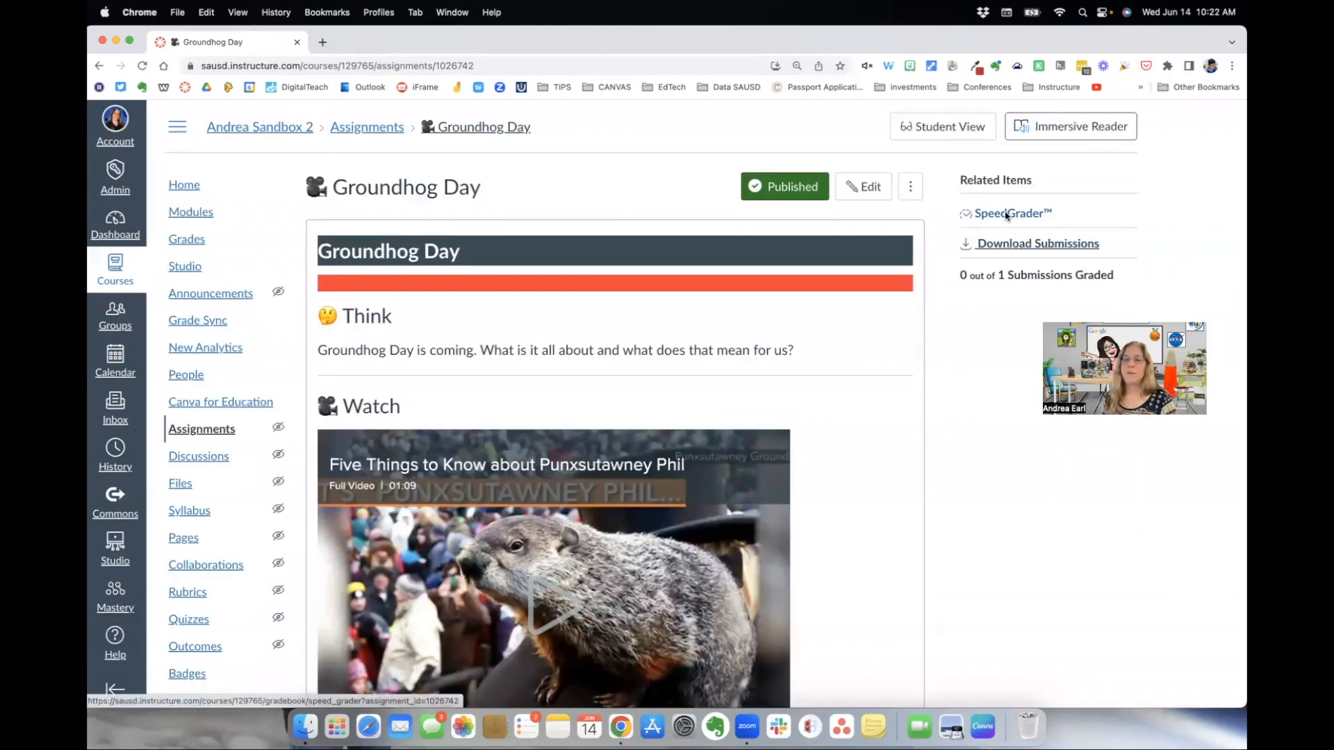
Open the test submission in SpeedGrader and give its rubric criterion the 0-point "No details included" rating
left_click(1005, 215)
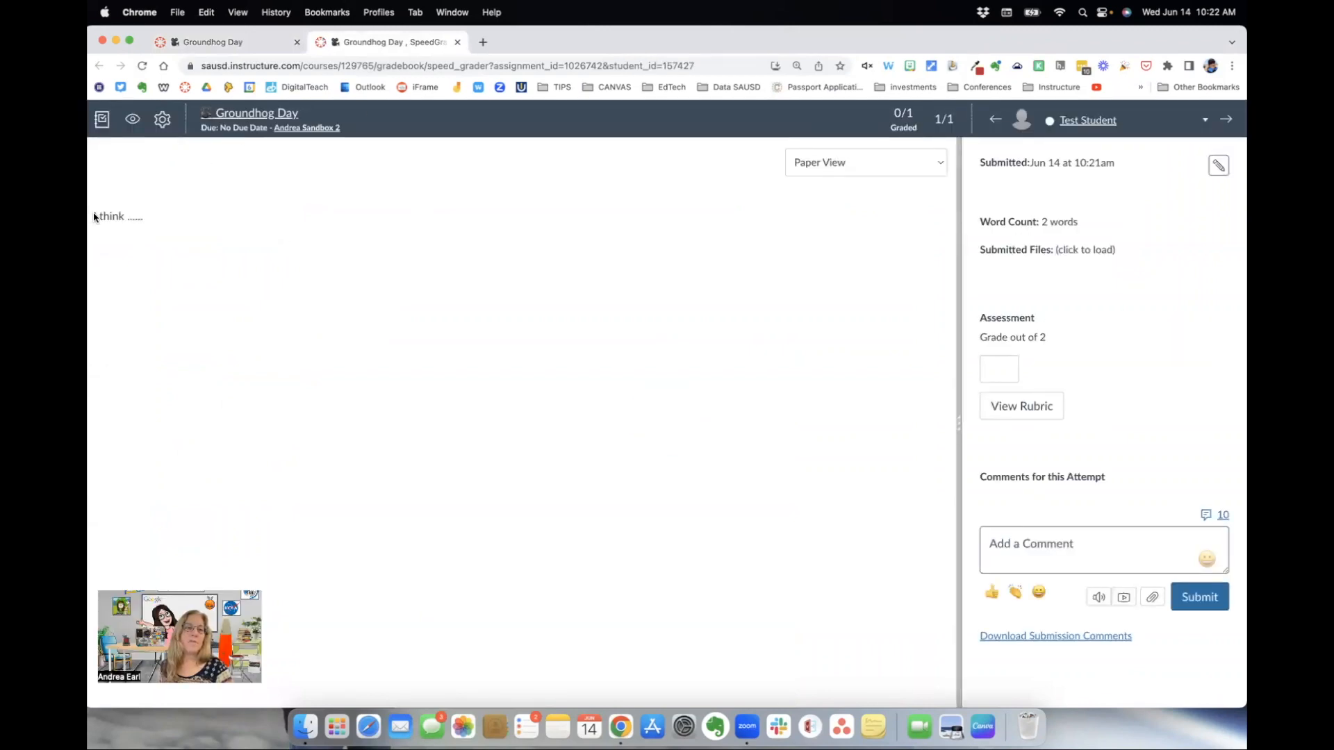
left_click(441, 236)
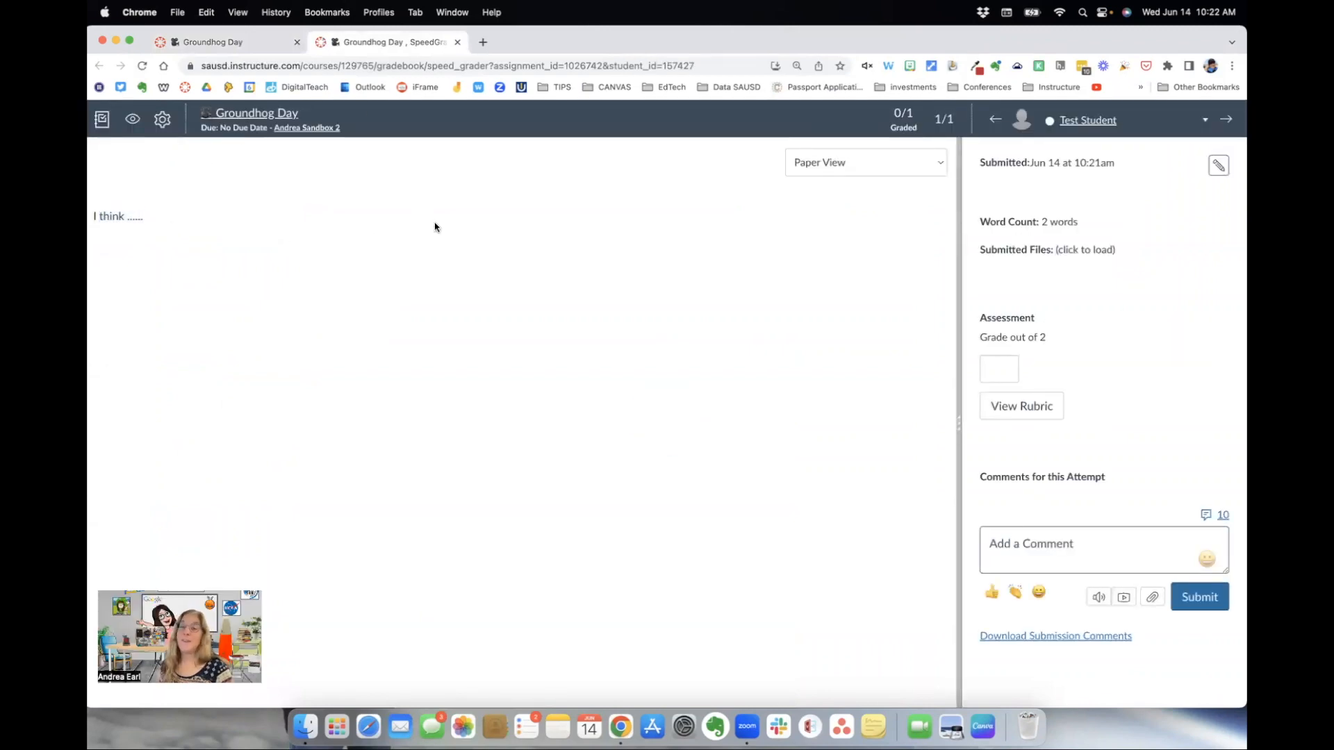
left_click(1030, 406)
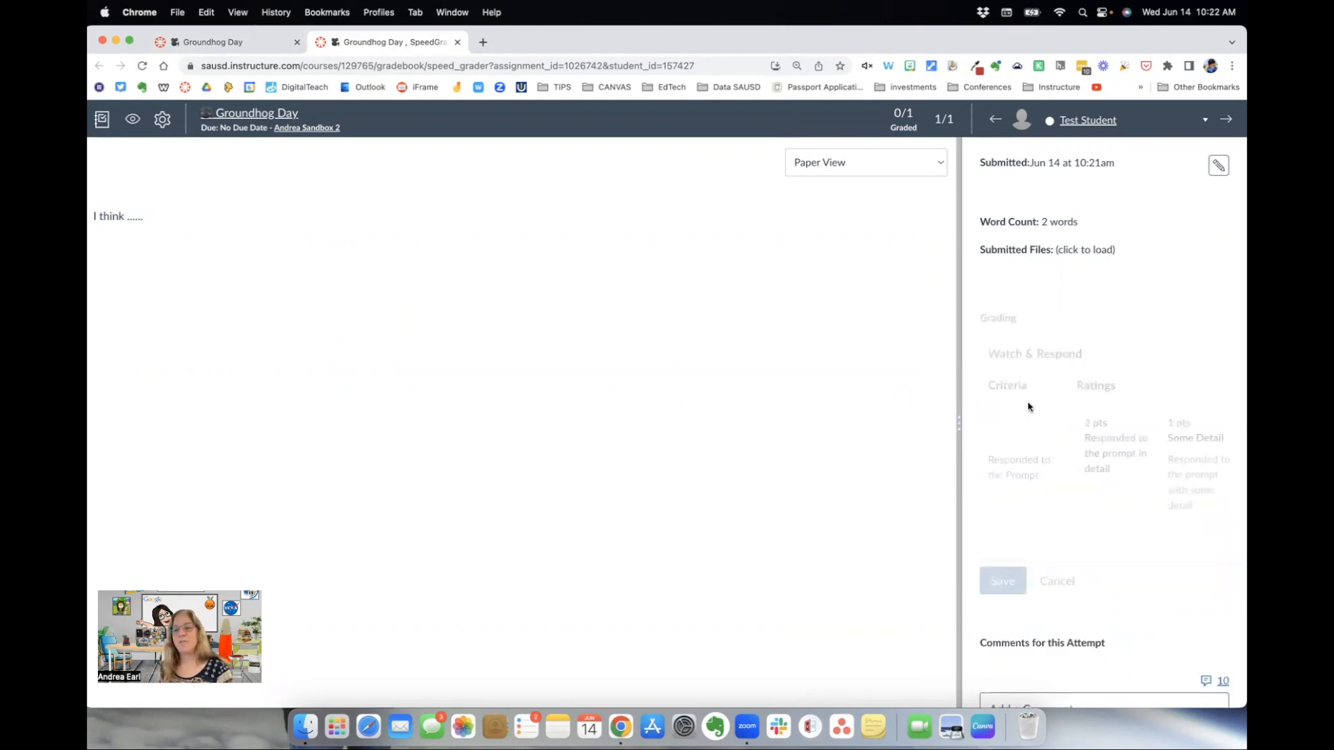
scroll(1030, 472, "right", 5)
left_click(1092, 446)
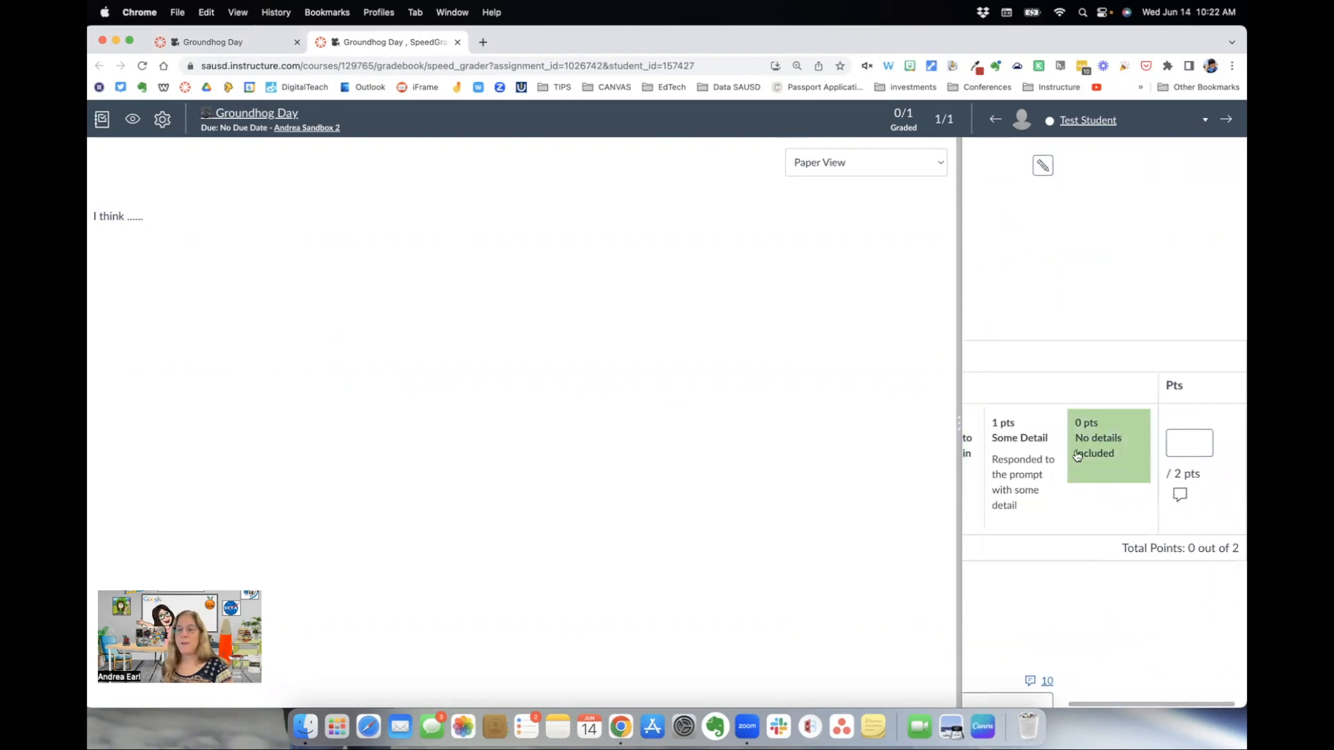
left_click(1092, 446)
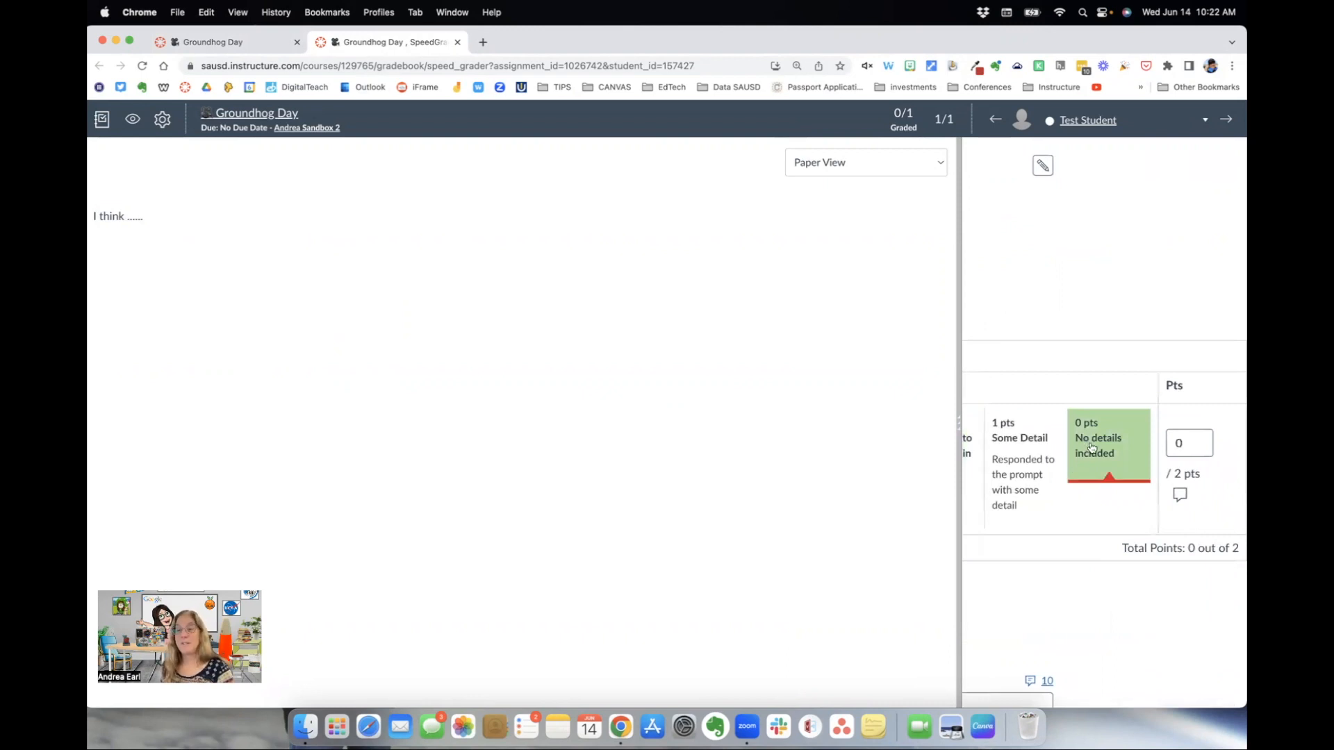
Widen the grading pane and write the attempt comment "Please add more details and resubmit."
scroll(1101, 471, "down", 2)
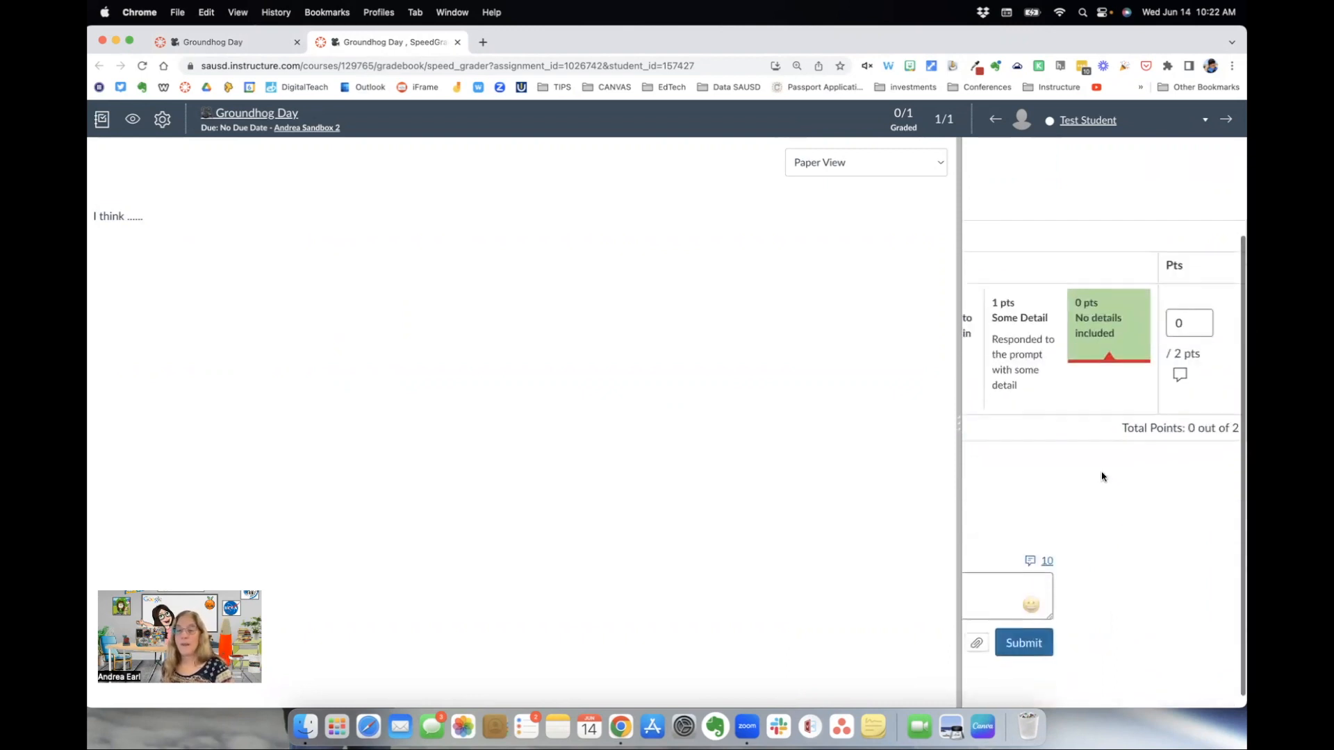
left_click(993, 576)
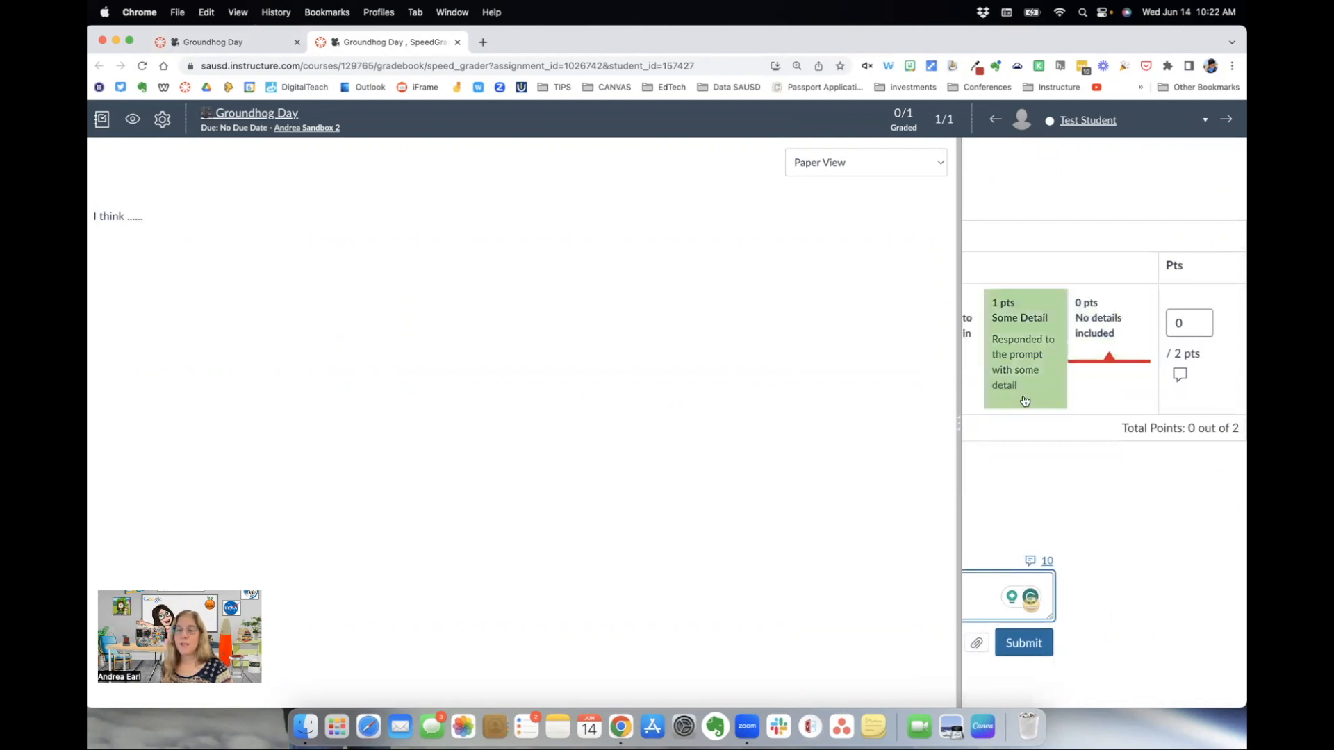
left_click_drag(959, 426, 658, 448)
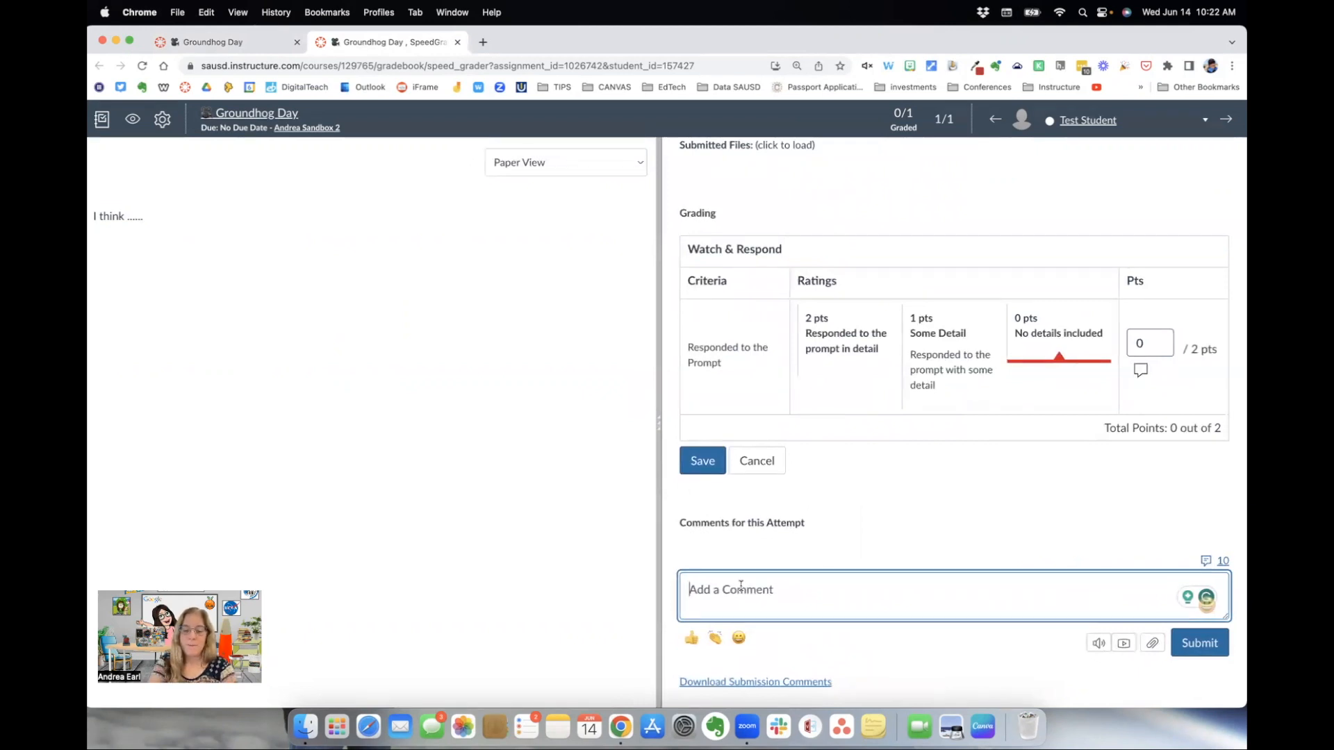
type("Please add more details and resubmit.")
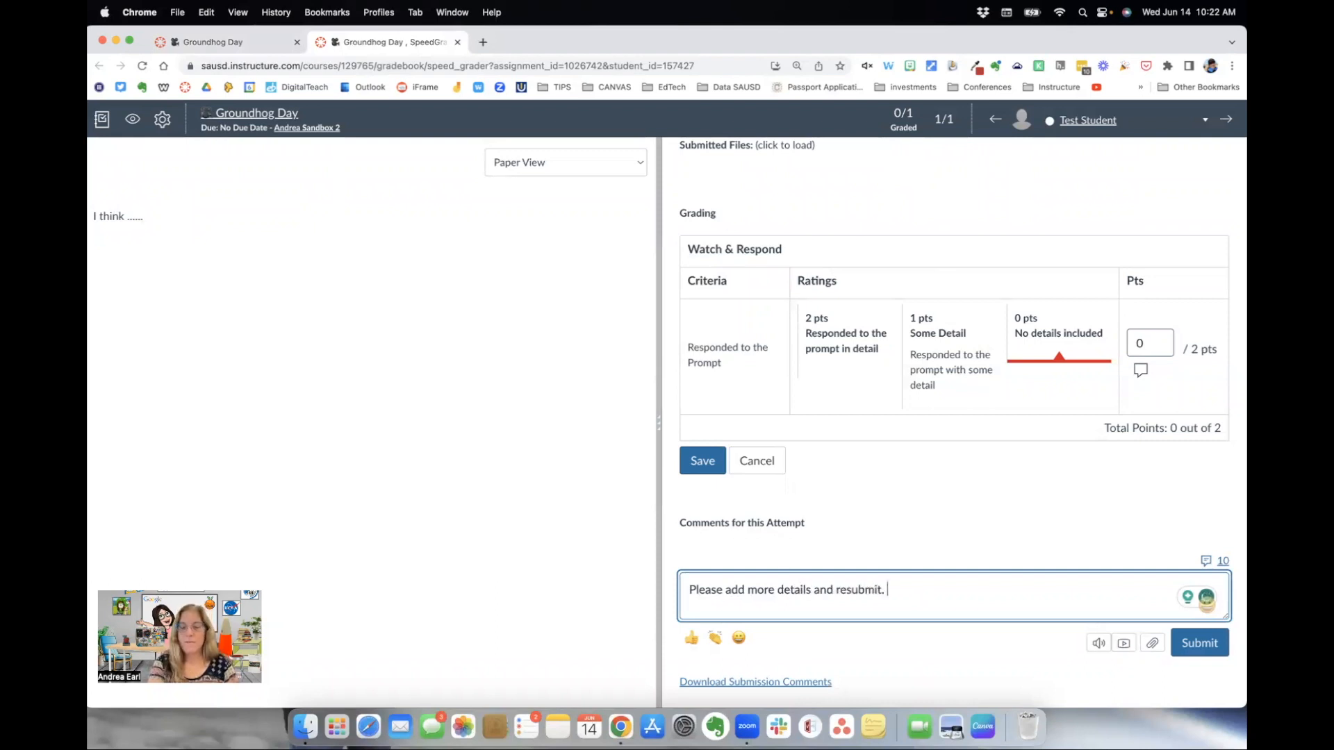
left_click(1192, 644)
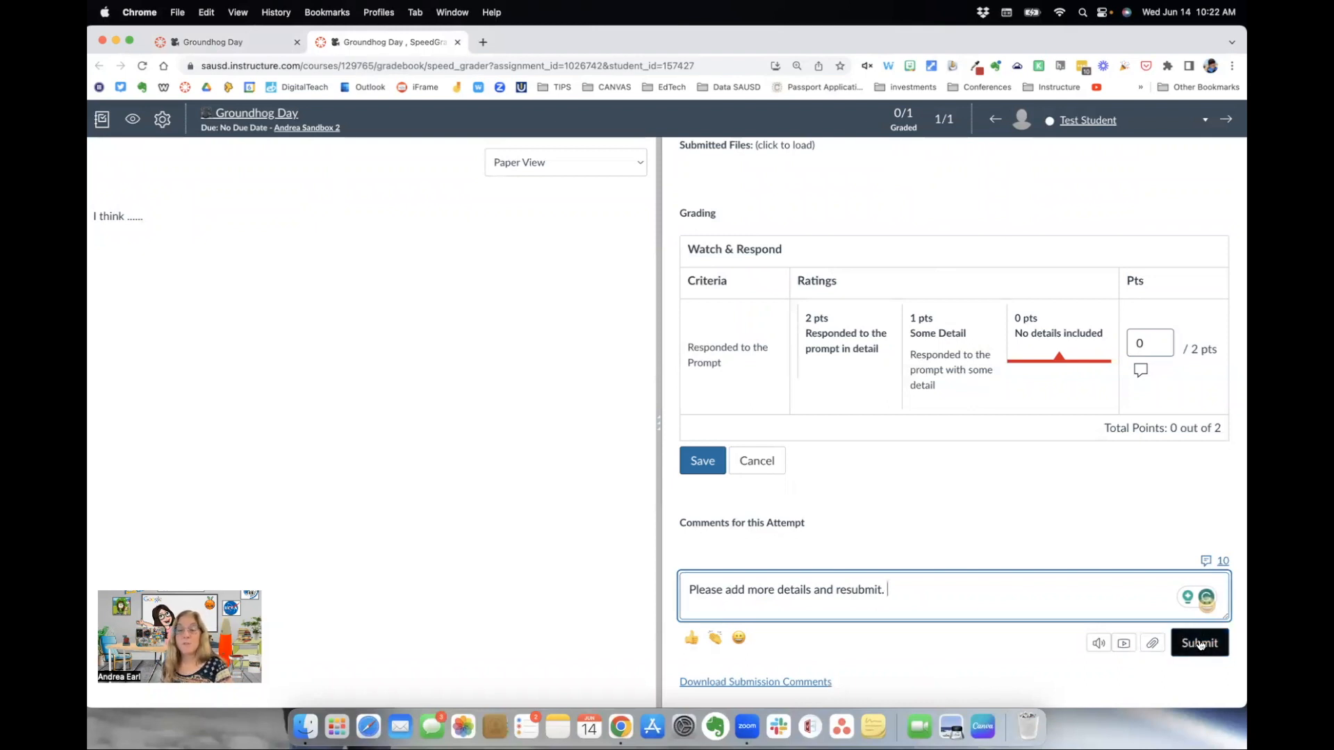
Copy the drafted comment "Please add more details and resubmit." into the comment library as a new reusable comment
left_click(1208, 561)
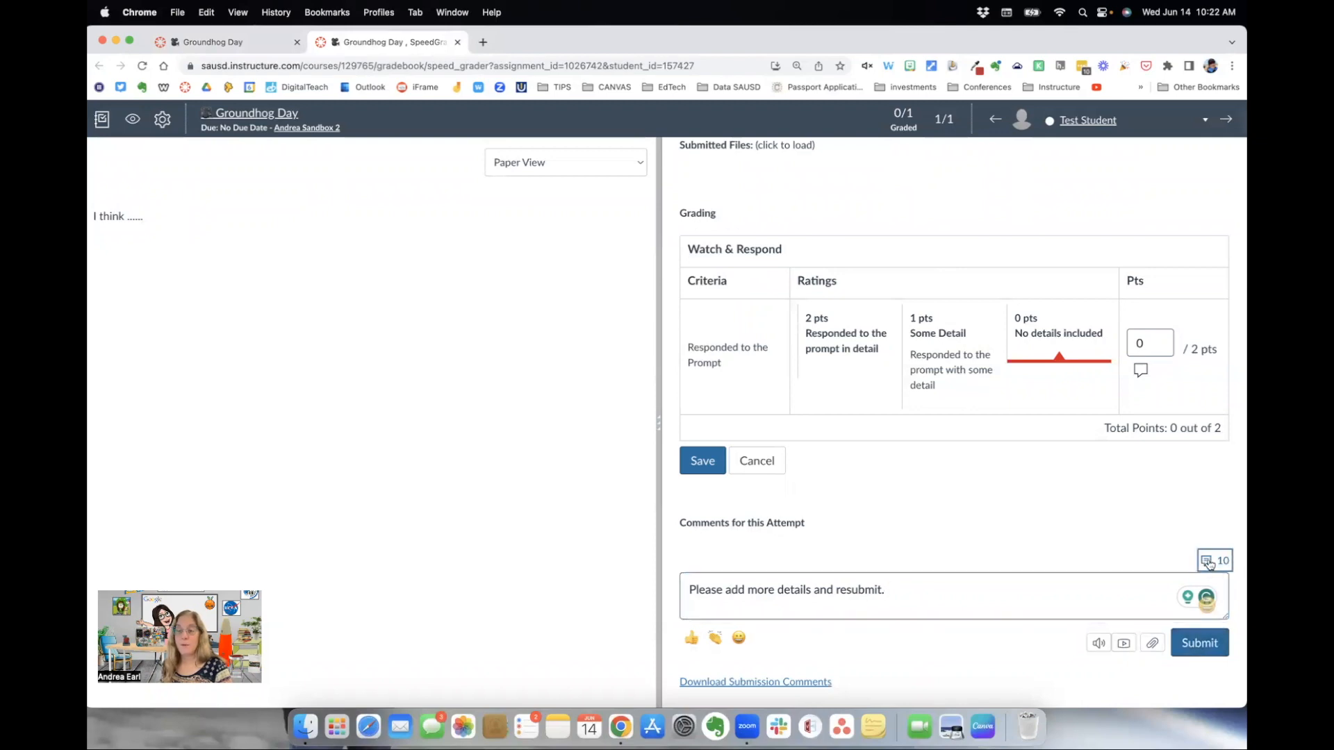
left_click(845, 591)
left_click_drag(880, 589, 676, 593)
key("super+c")
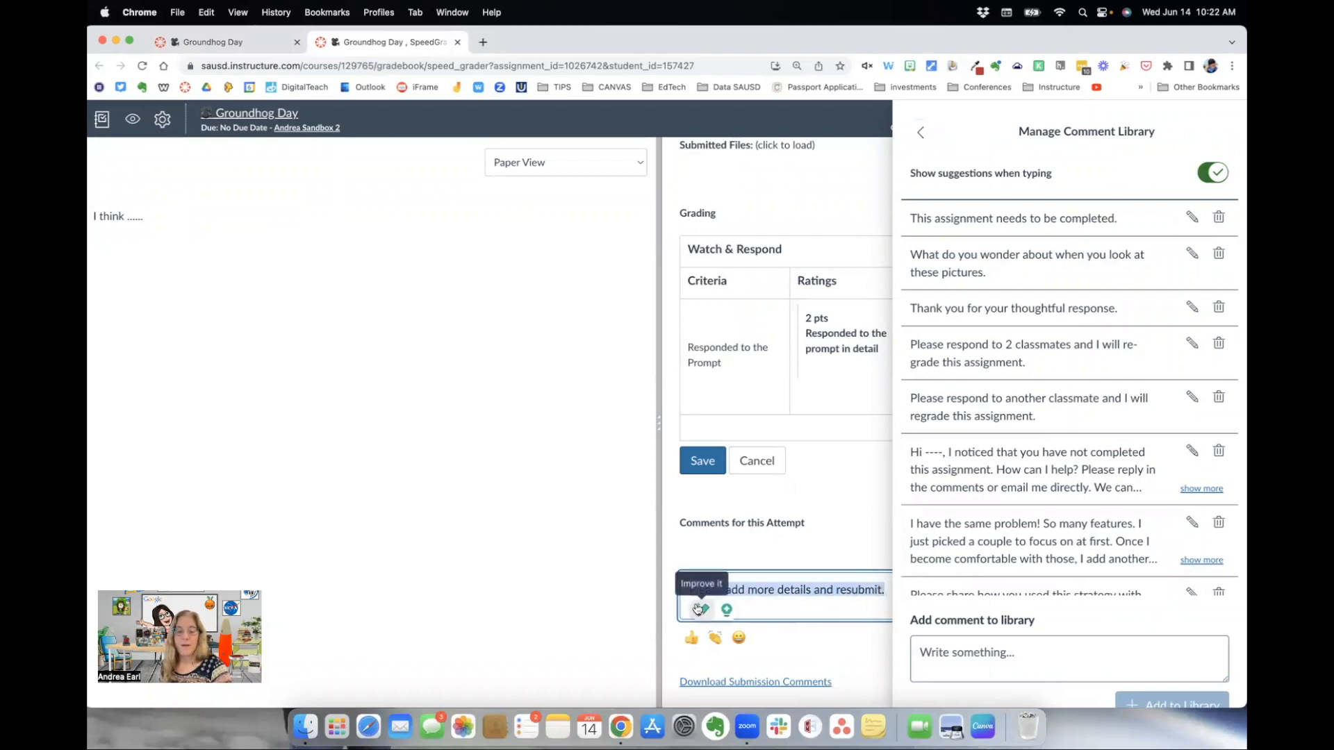
left_click(934, 658)
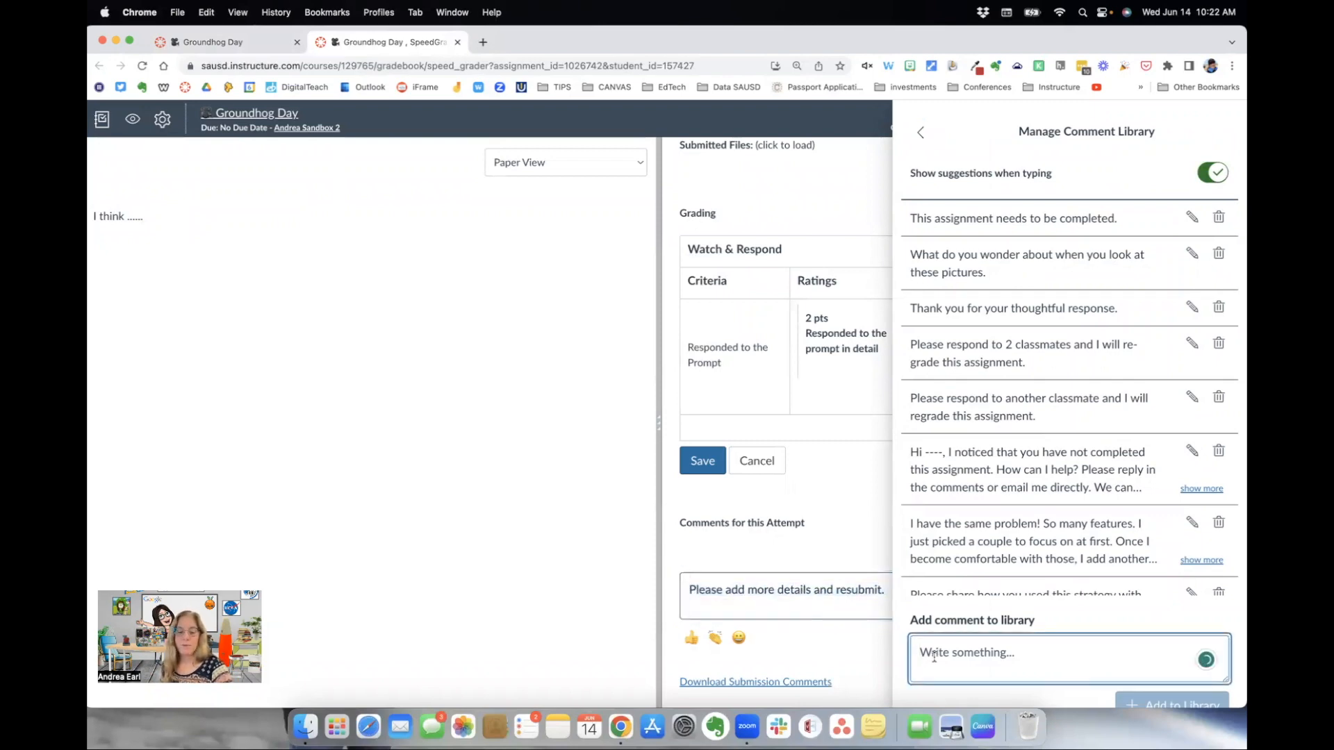
key("super+v")
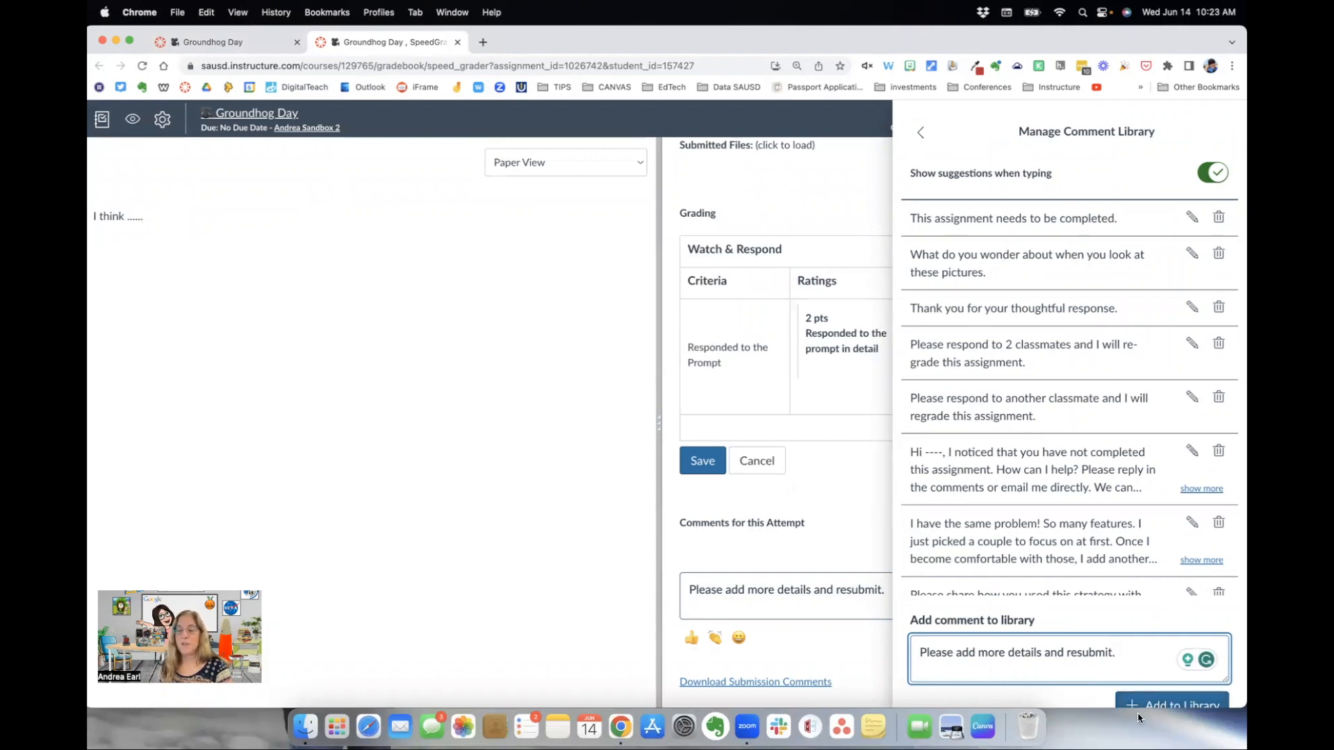
left_click(1170, 706)
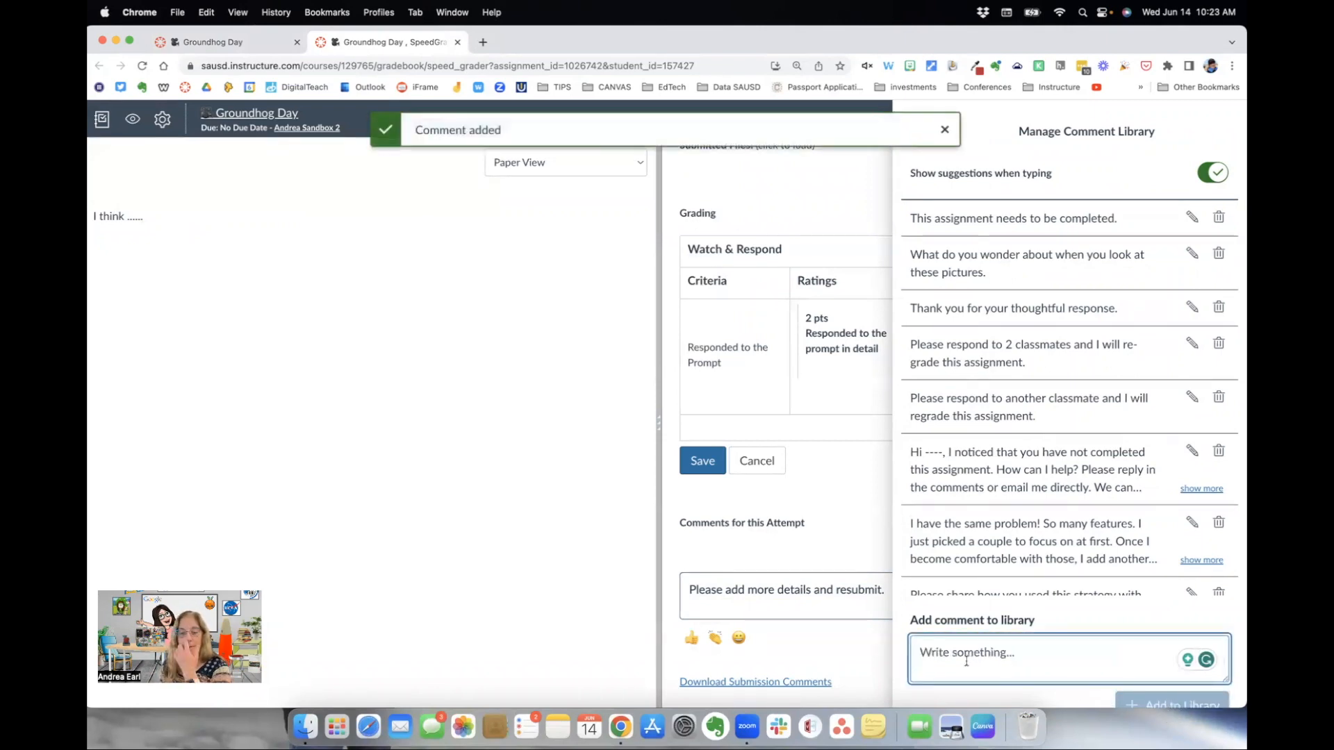
Submit the drafted comment on the attempt and save the rubric assessment with the 0-point "No details included" rating
left_click(843, 604)
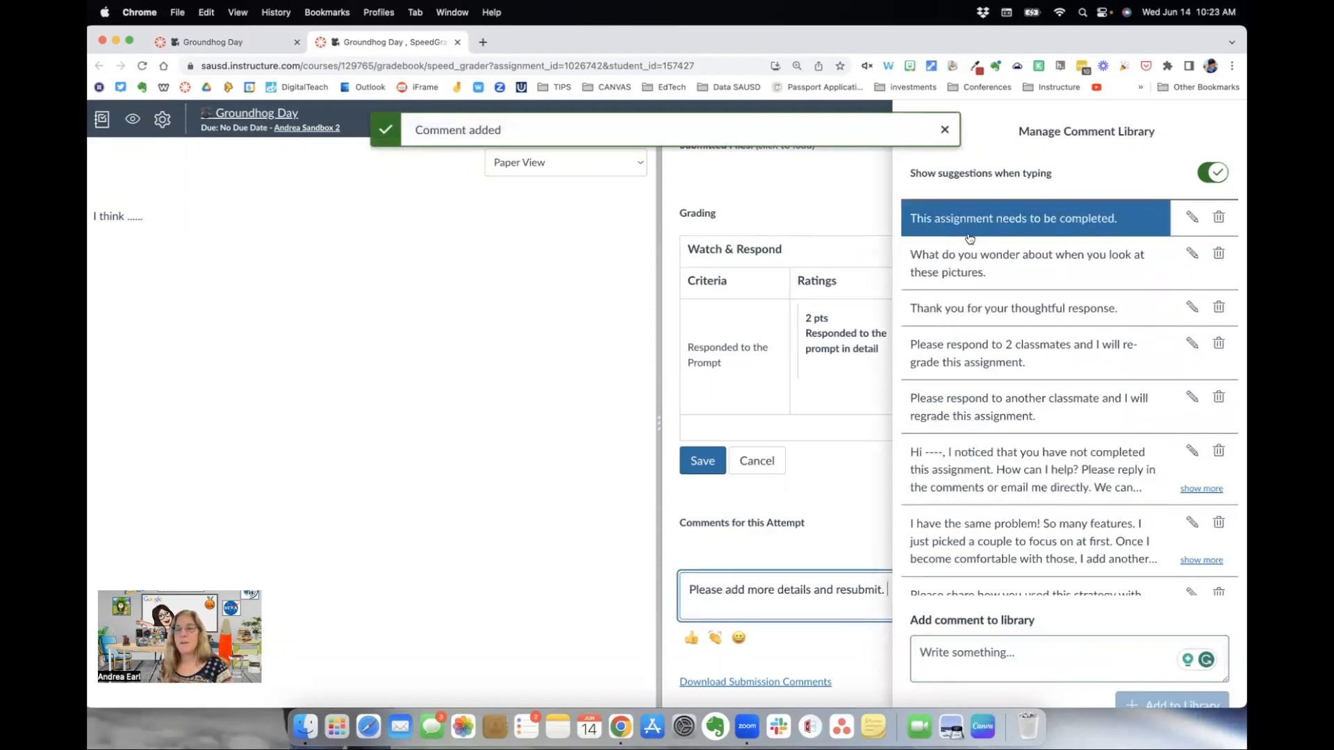
left_click(944, 130)
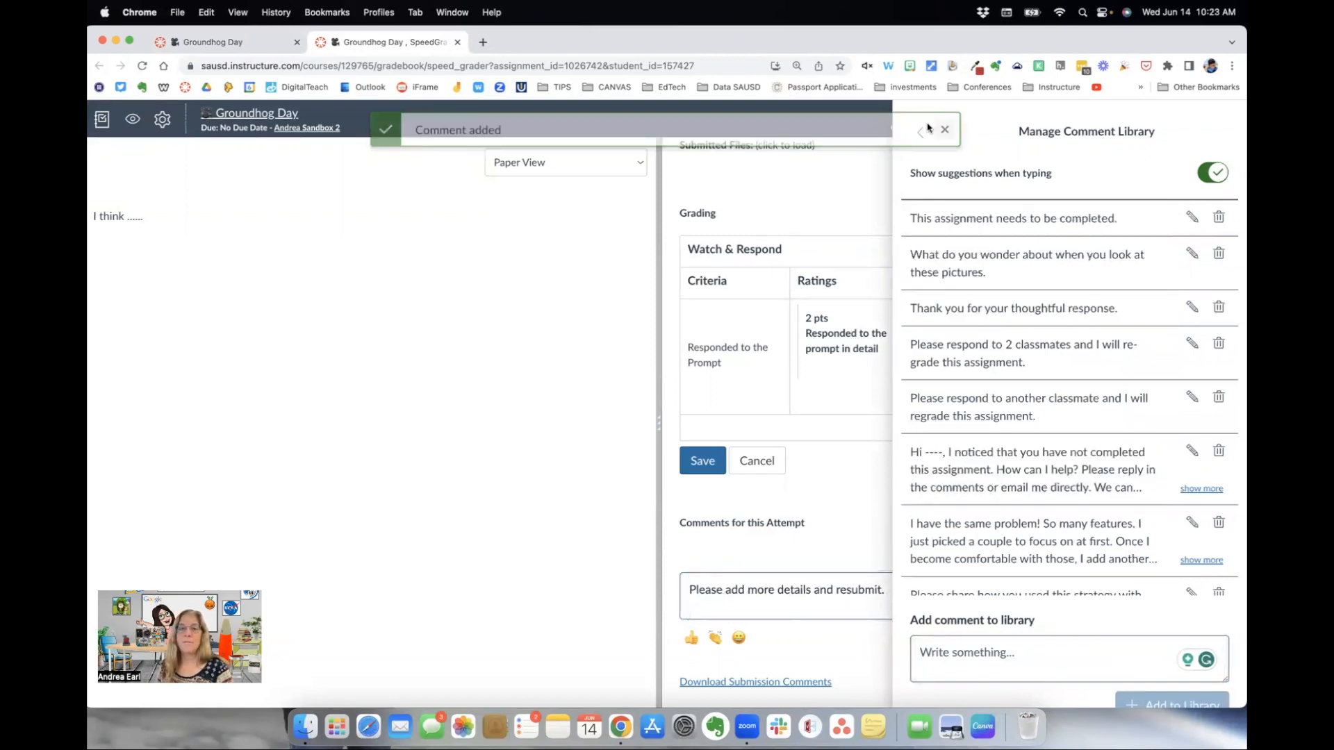
left_click(919, 132)
left_click(1198, 645)
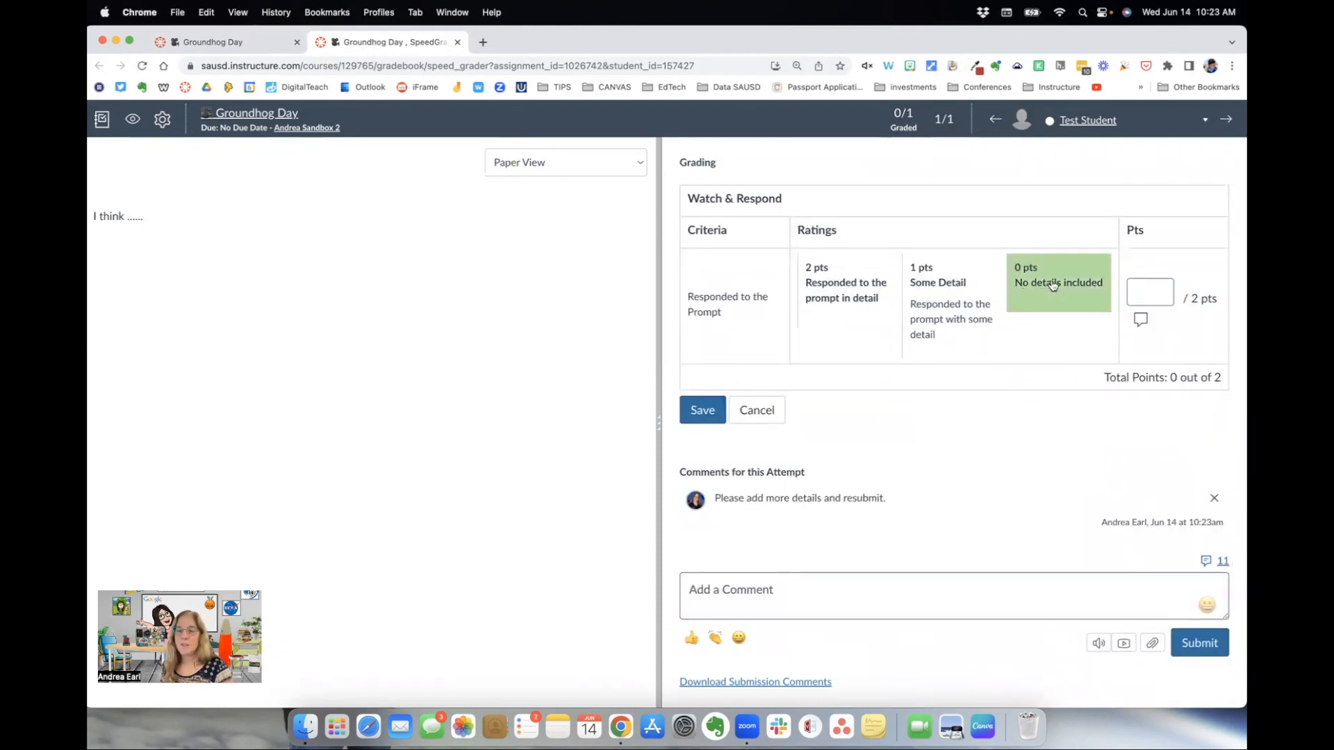
left_click(1060, 290)
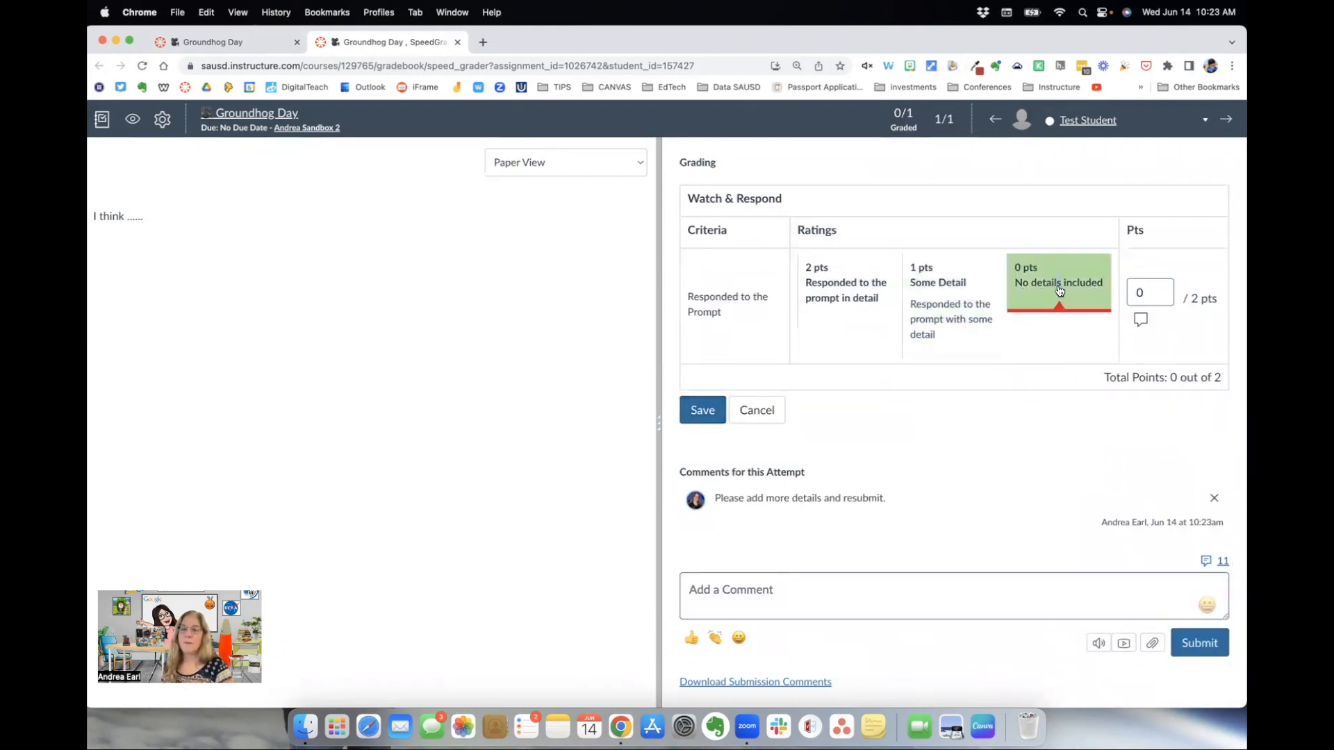
left_click(700, 411)
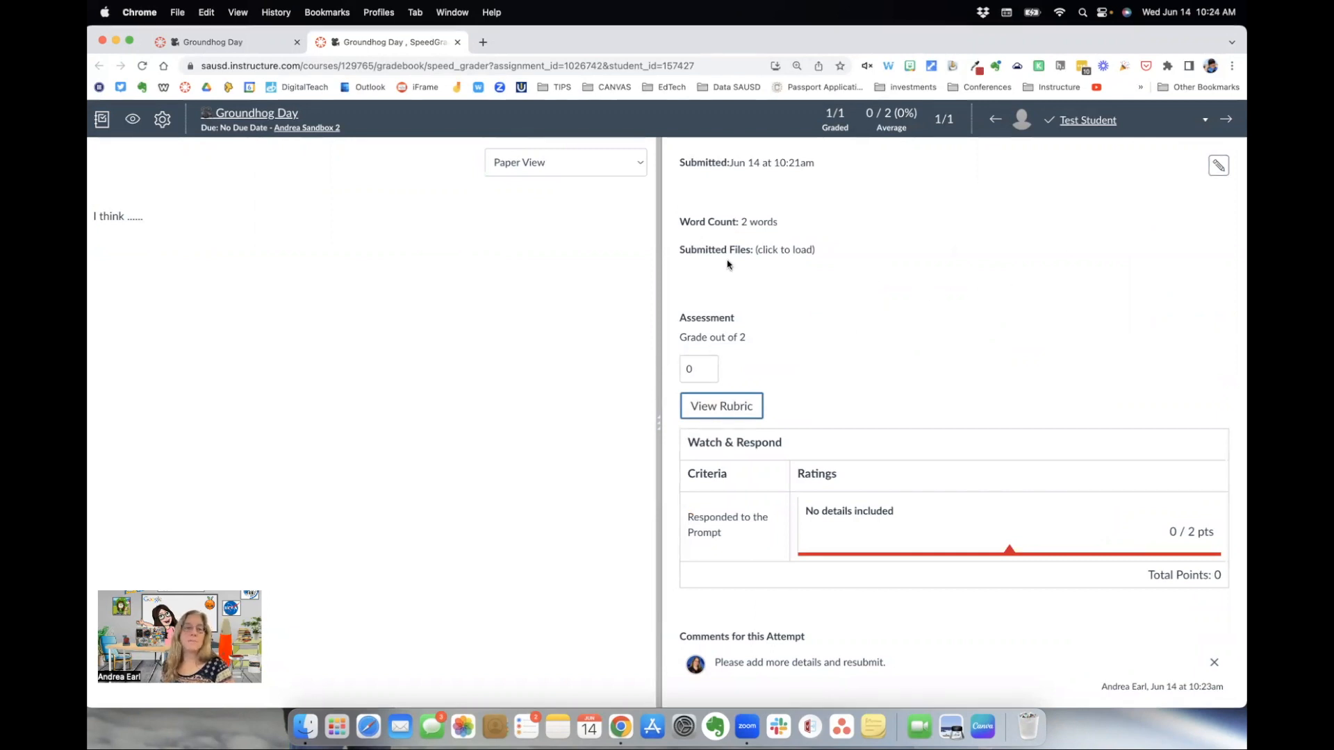
Go to the Gradebook and view the test student's Groundhog Day grade details, including status and comments
left_click(102, 120)
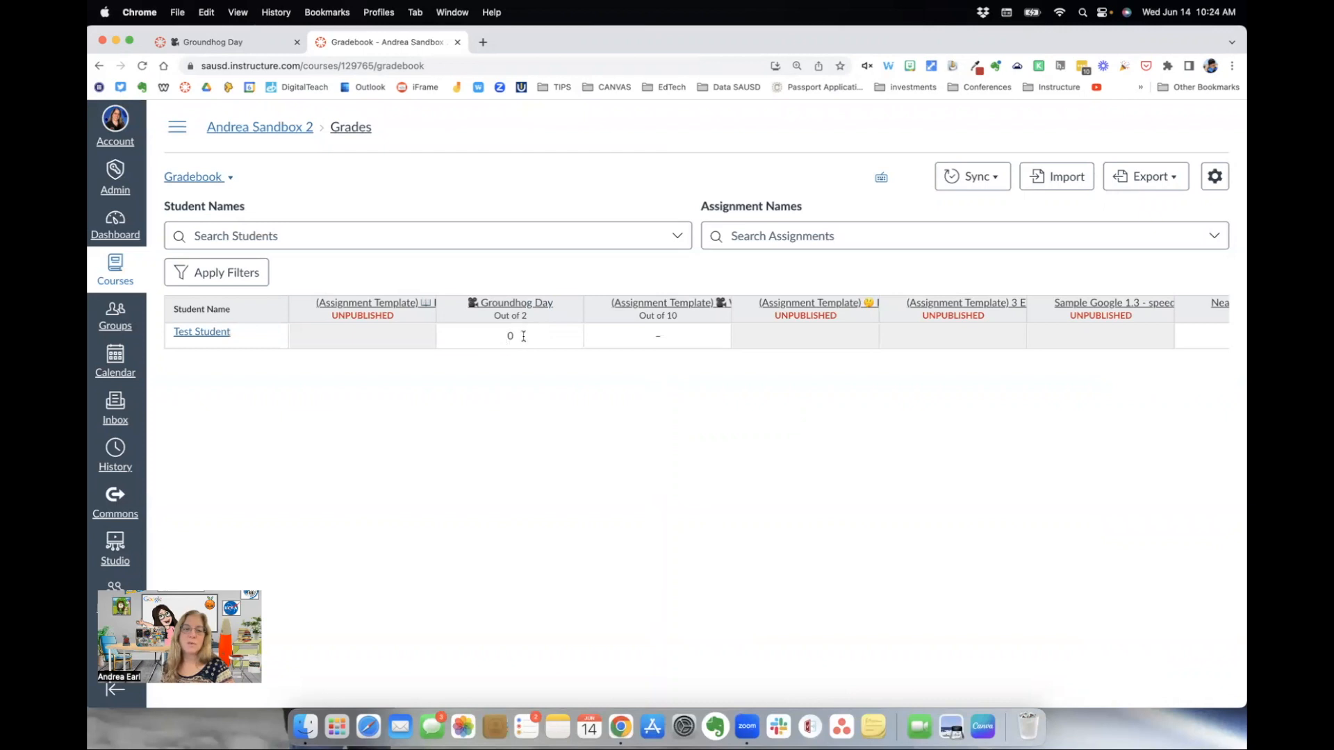
left_click(523, 336)
left_click(571, 337)
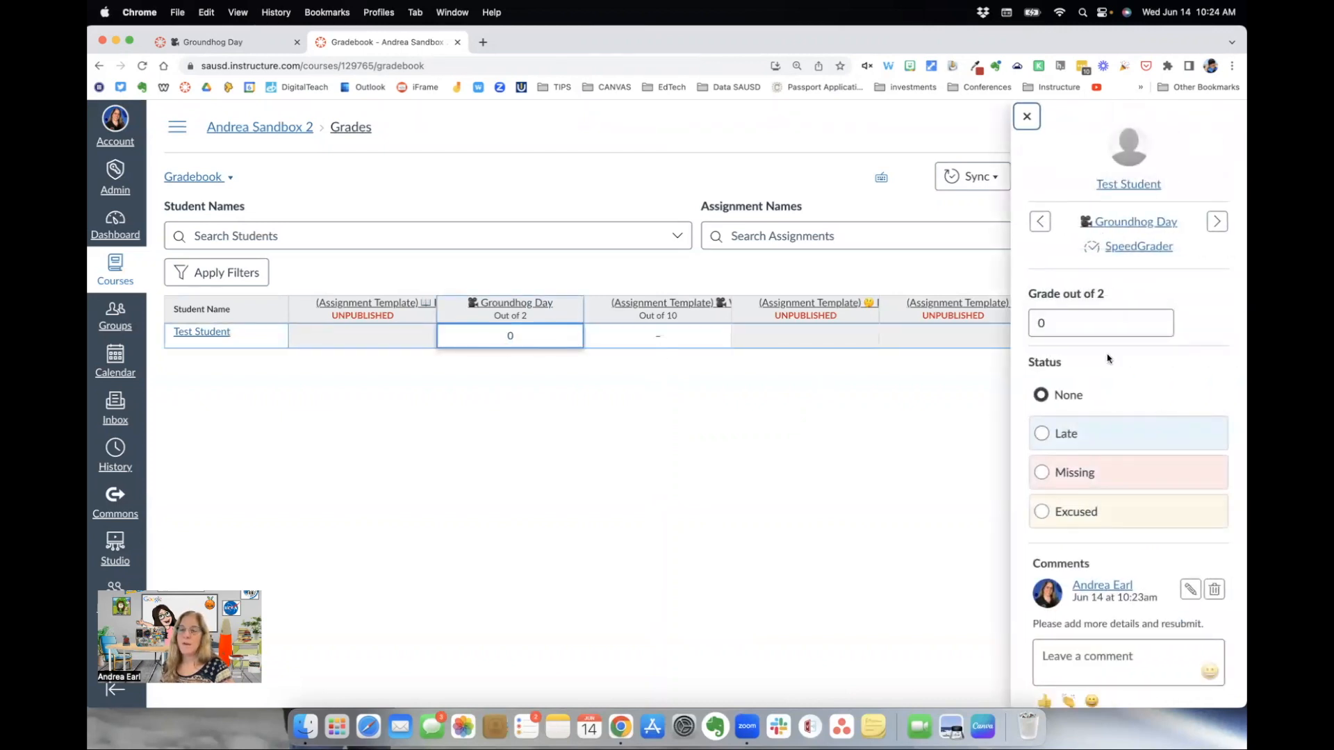
scroll(1089, 434, "down", 1)
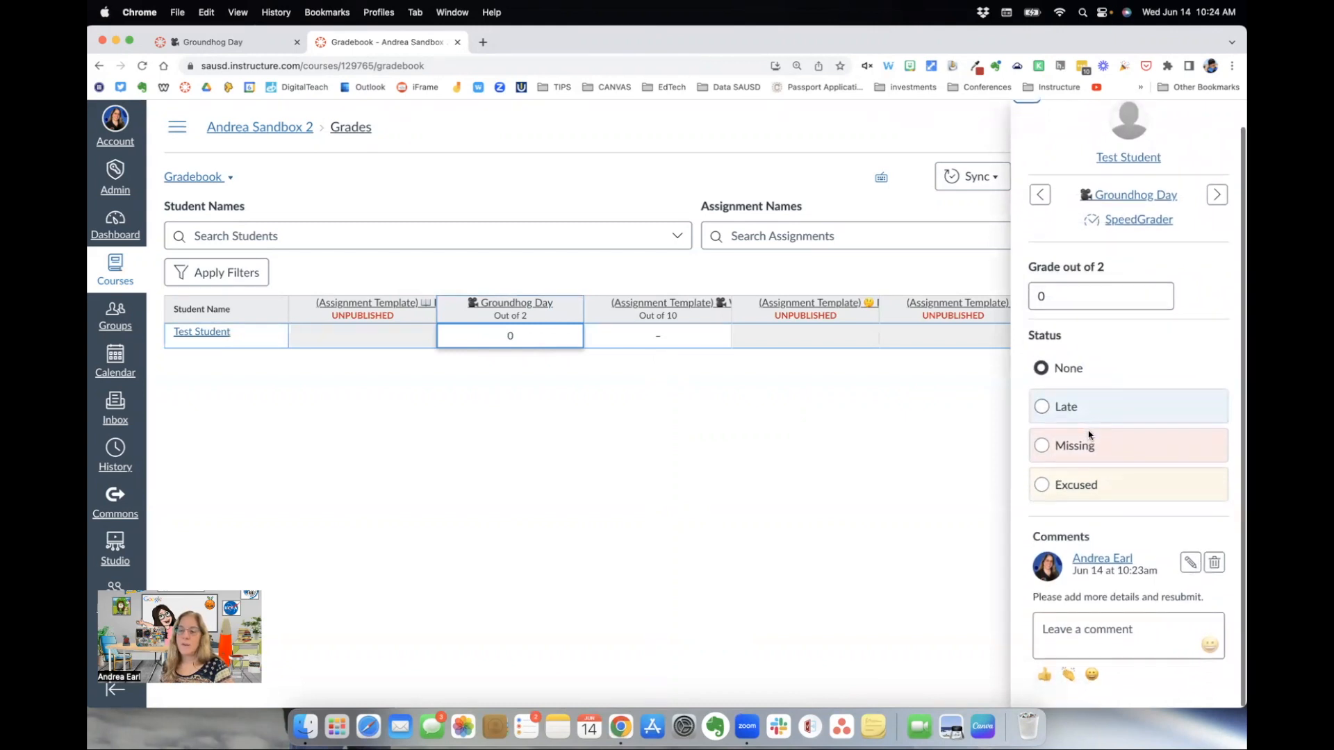